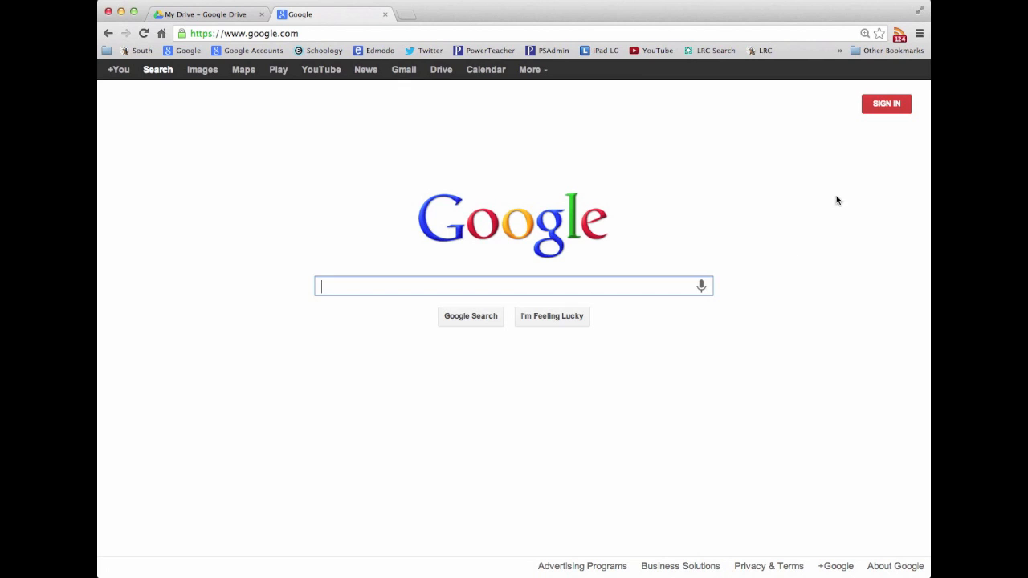
Sign in to the school Google account with its suggested e-mail and the account password.
click(896, 108)
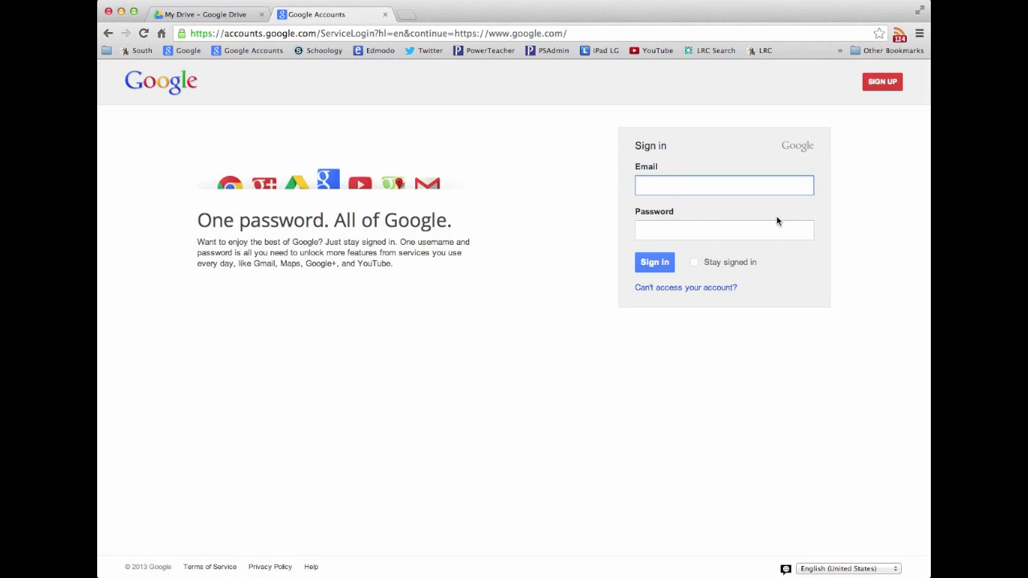
text(stepha)
click(789, 203)
click(725, 232)
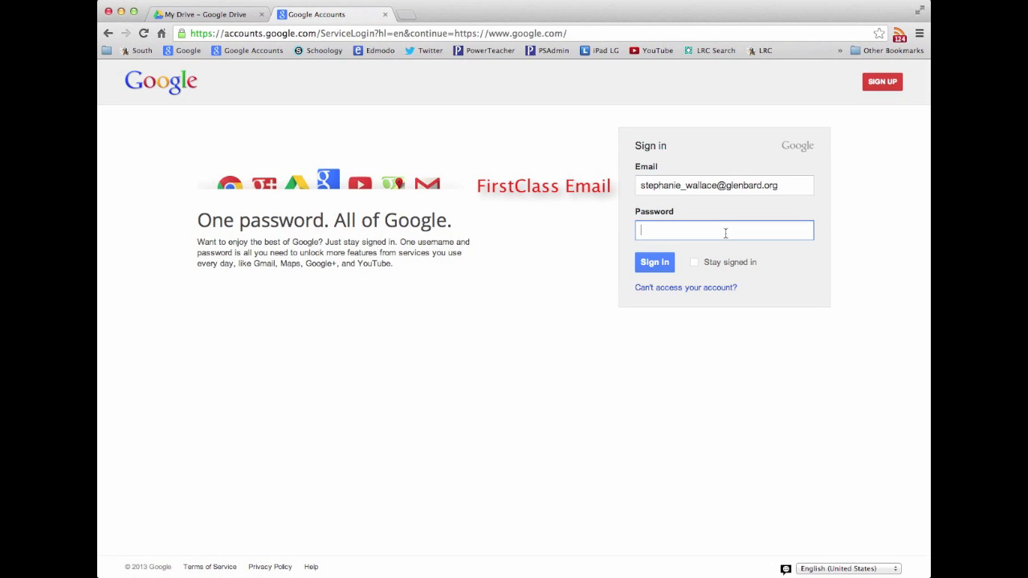
text(••••••••)
click(652, 262)
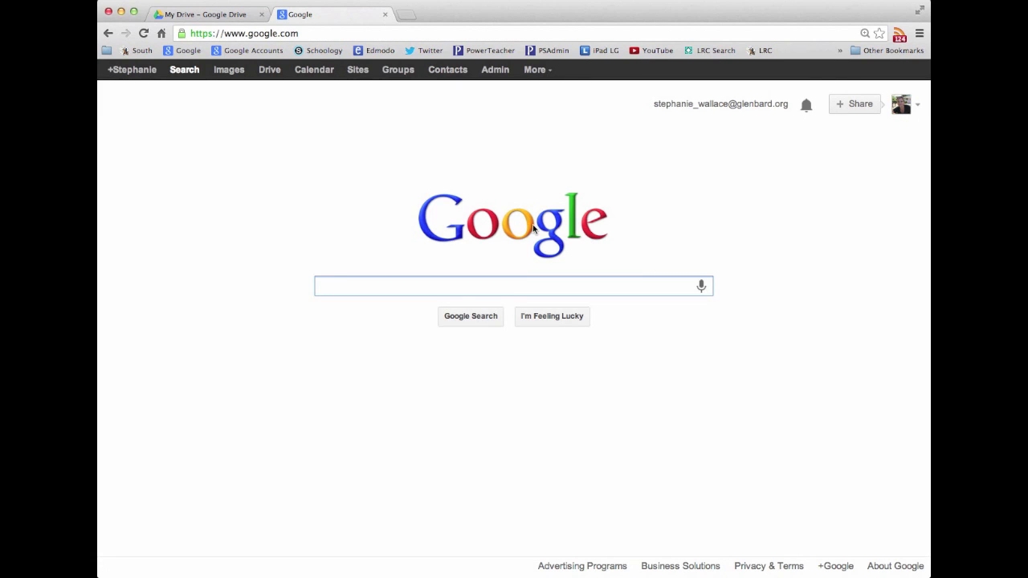
From Google Drive, create a new blank Form.
click(271, 72)
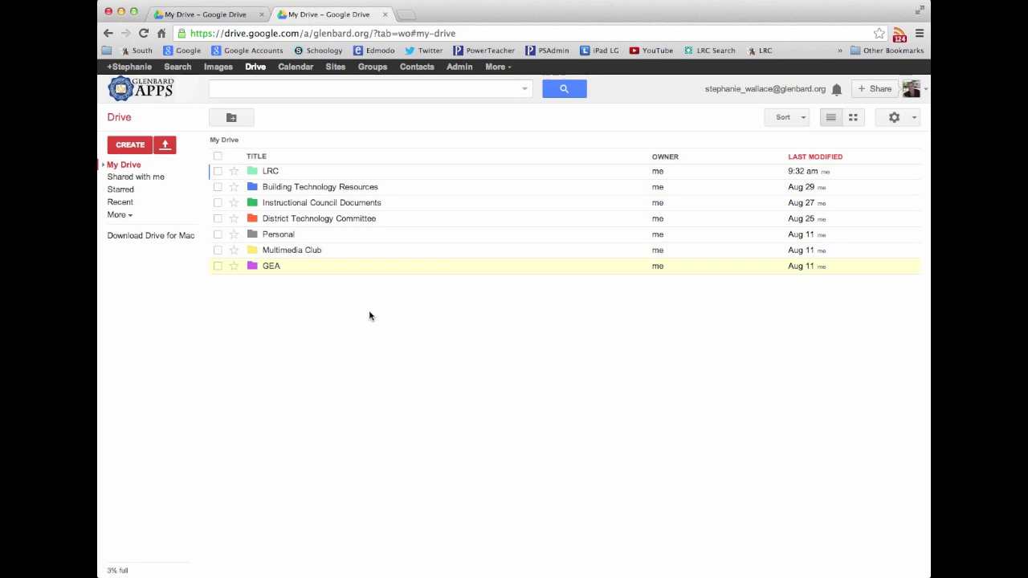
click(129, 145)
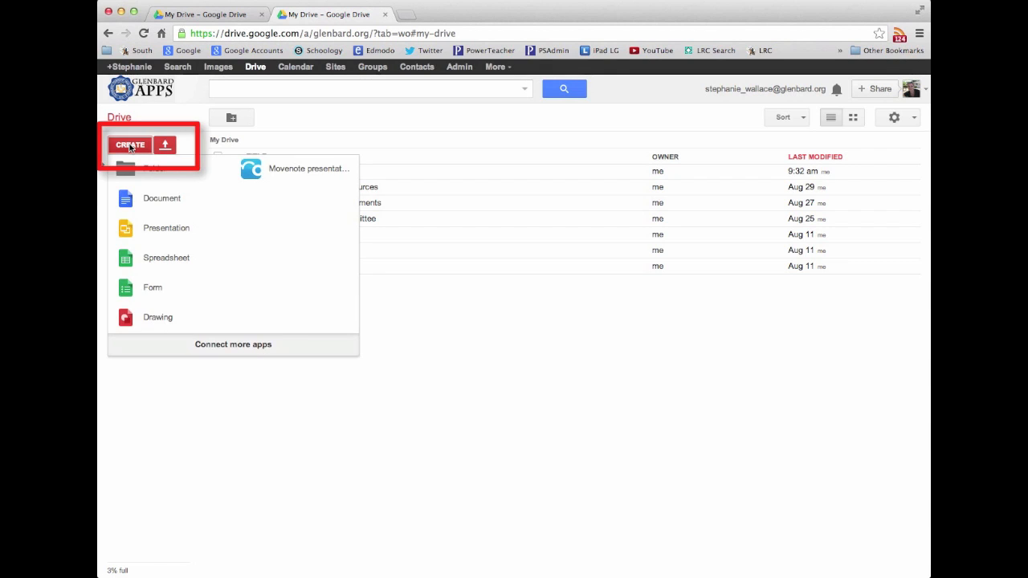
click(154, 289)
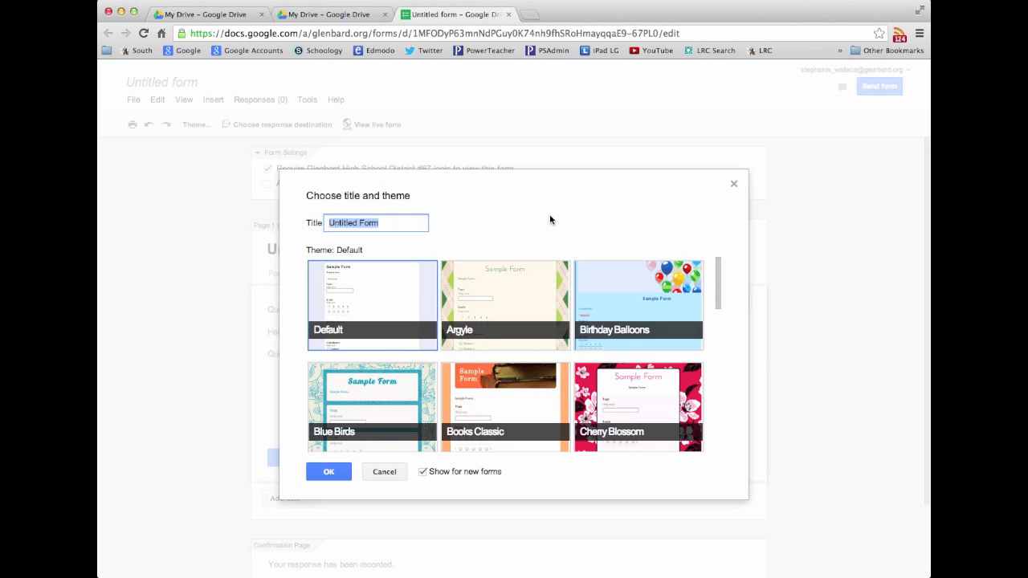
Title the form 'Tech Survey' and apply the Header (Blue) theme.
text(Tech Survey)
scroll(506, 321, down, 5)
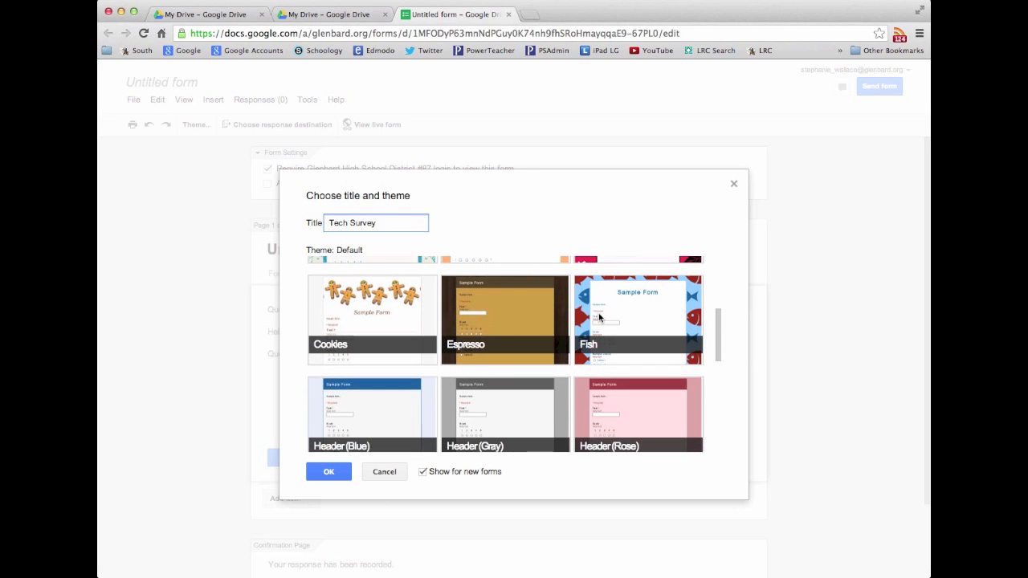
scroll(411, 317, down, 3)
scroll(554, 385, down, 2)
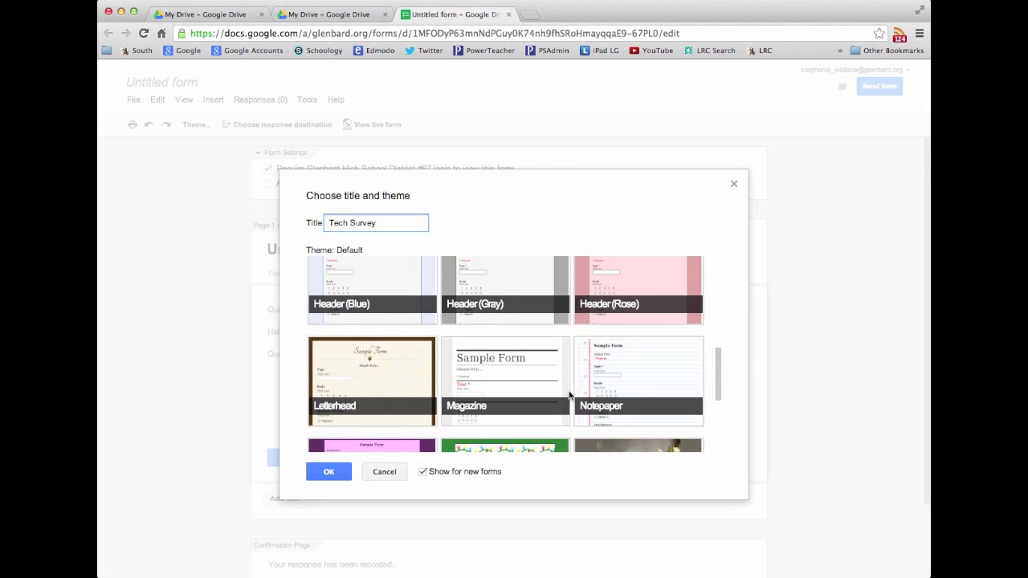
scroll(554, 385, up, 3)
click(311, 350)
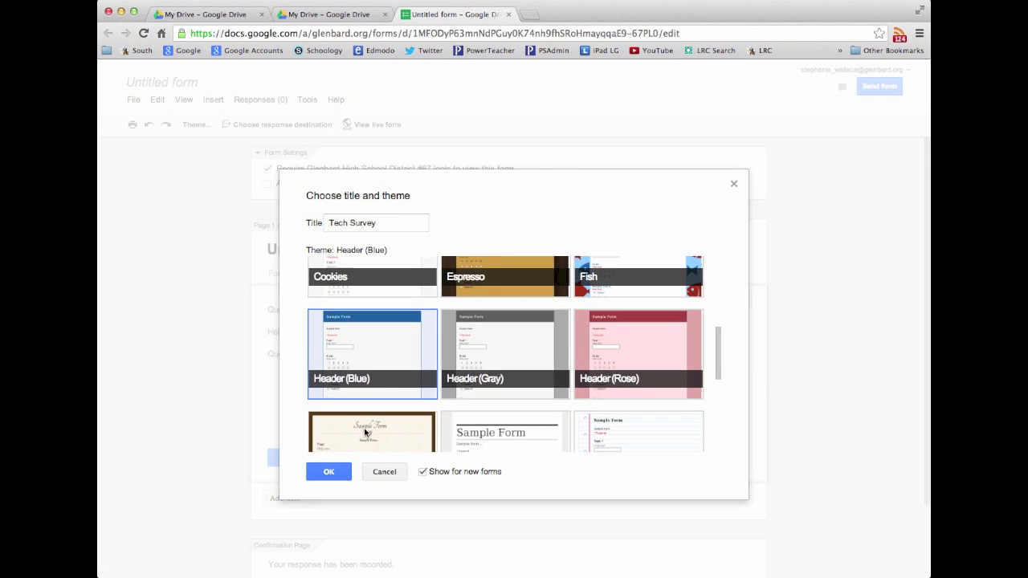
click(329, 473)
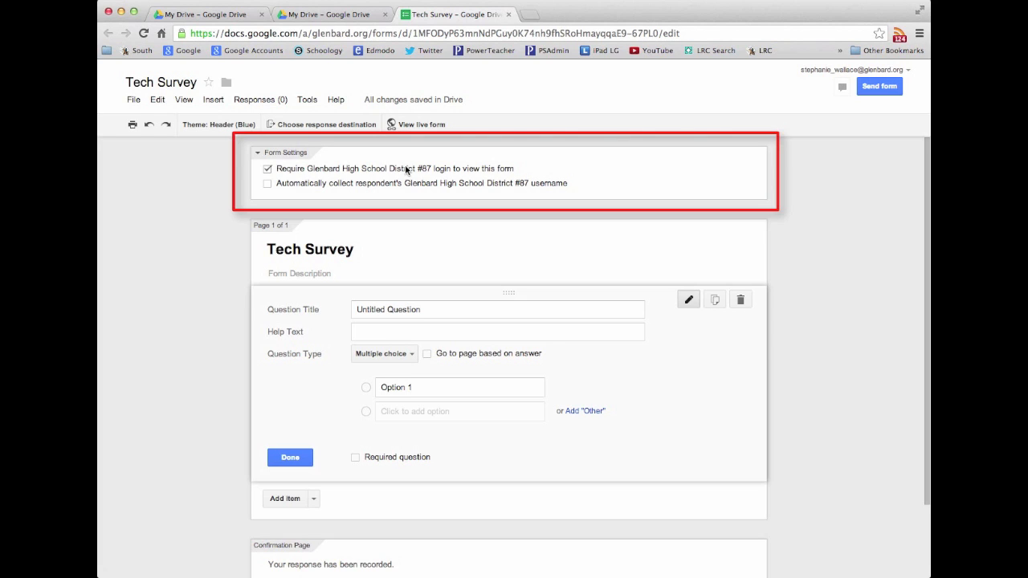
Turn off the school-login requirement for viewing the form, leaving username collection off.
click(266, 184)
click(267, 170)
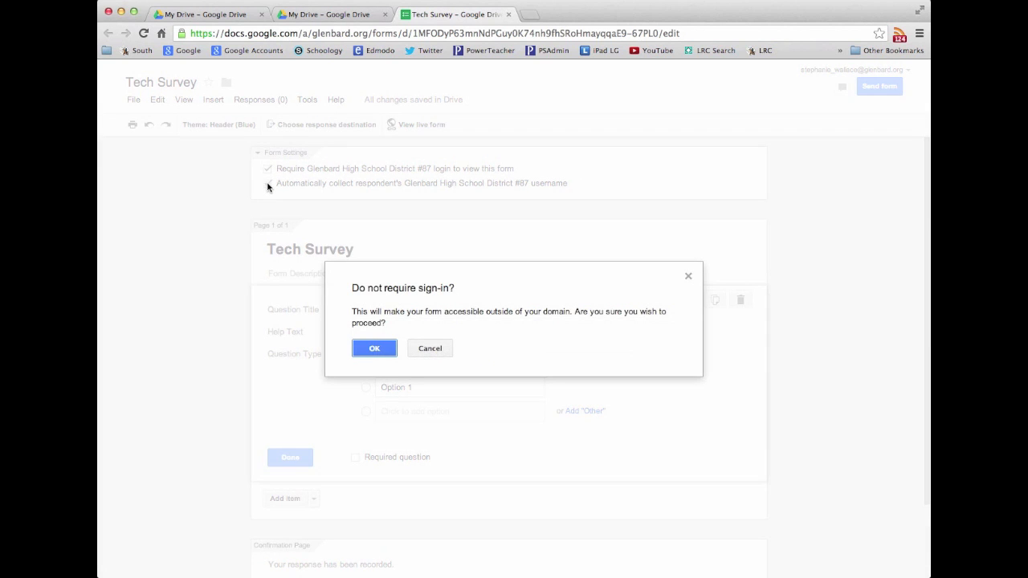
click(377, 350)
scroll(424, 198, down, 1)
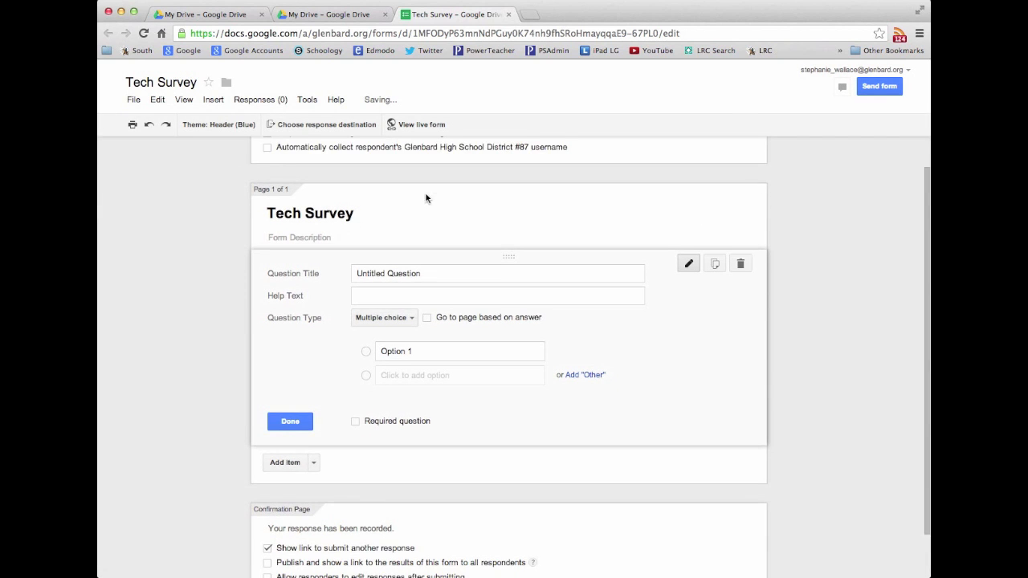
click(438, 269)
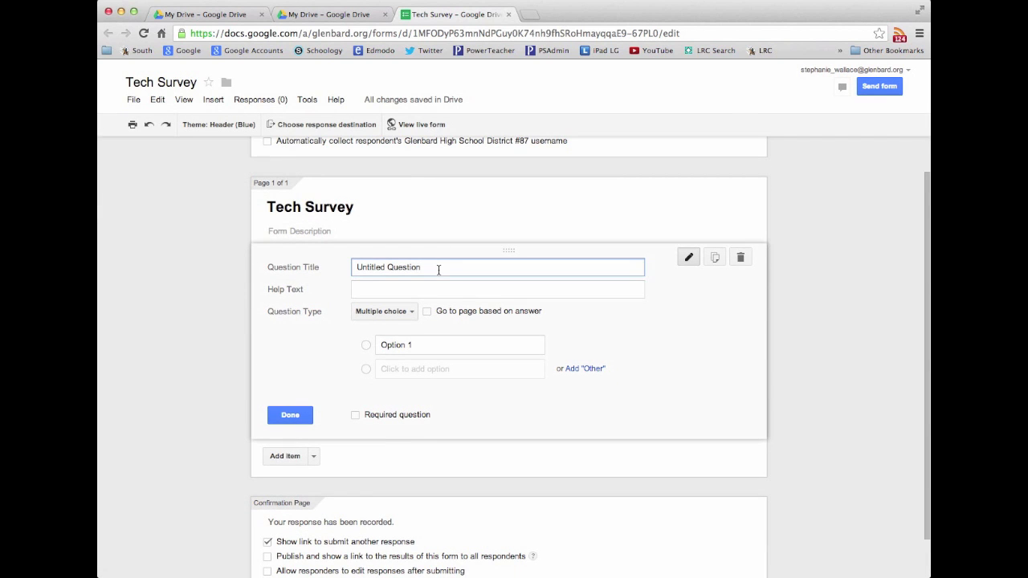
Add the required Text question 'What is your name?' and start a new question below it.
drag(438, 269, 357, 268)
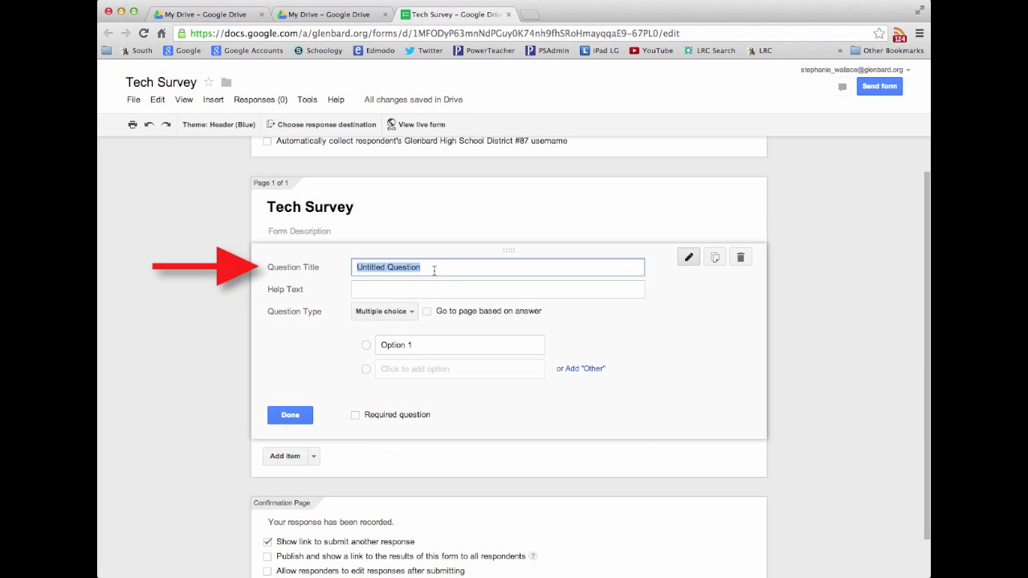
text(What )
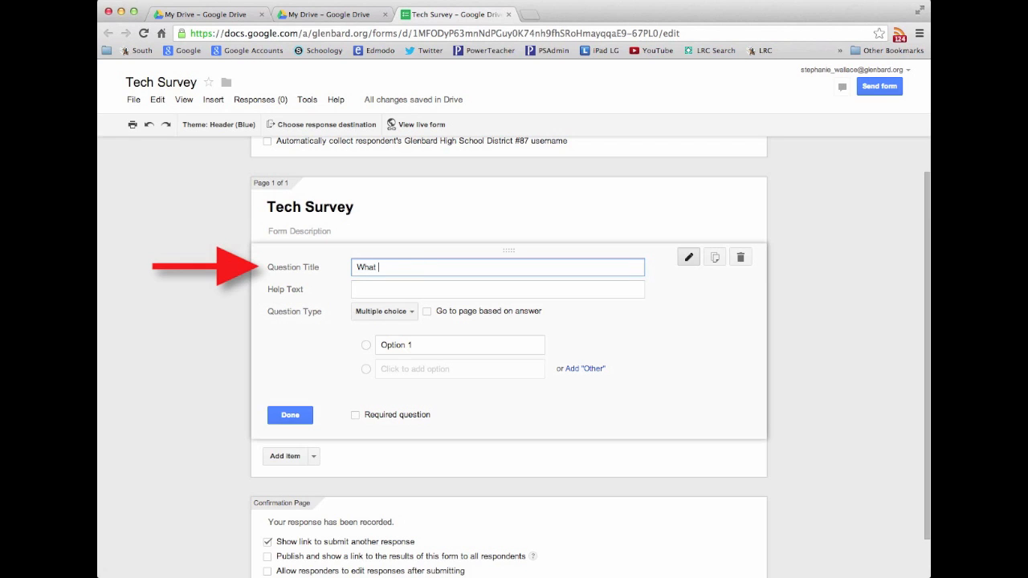
text(is your name?)
click(421, 291)
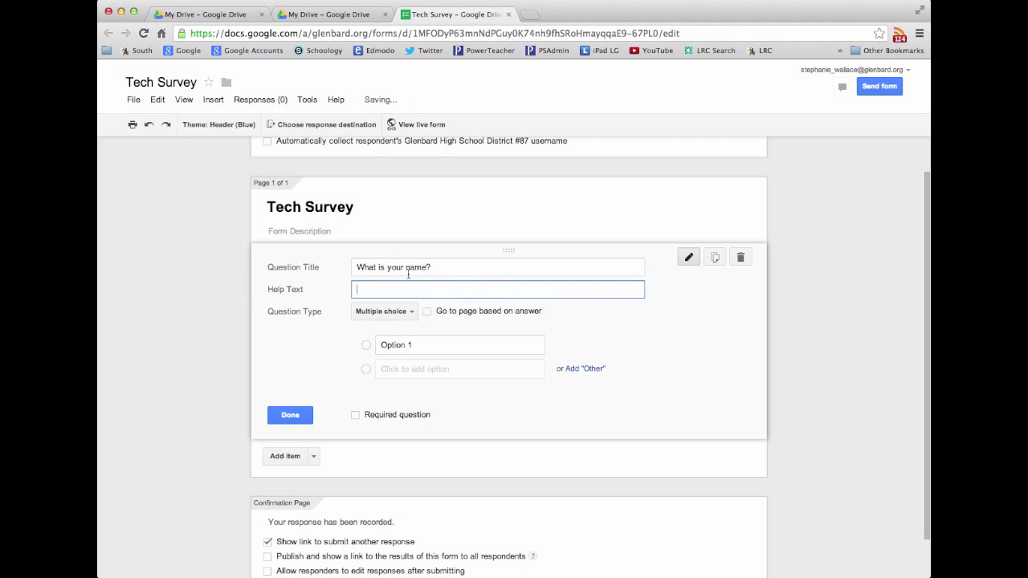
click(402, 310)
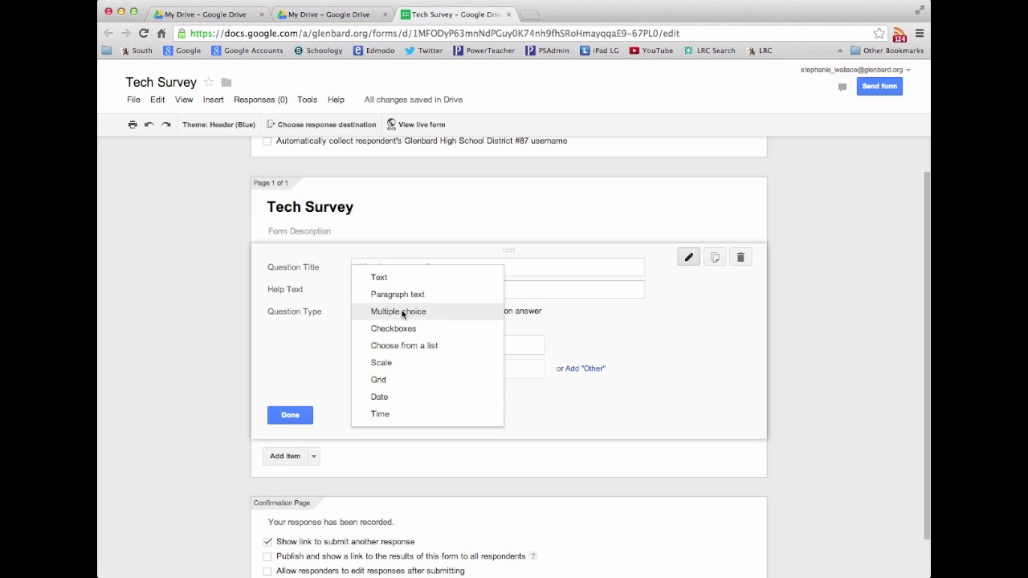
click(394, 278)
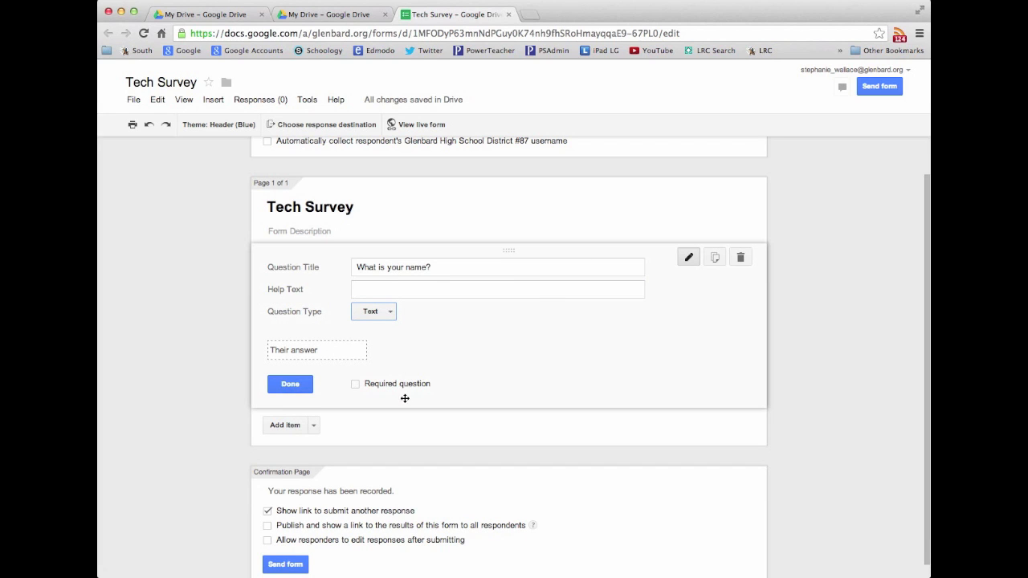
click(355, 387)
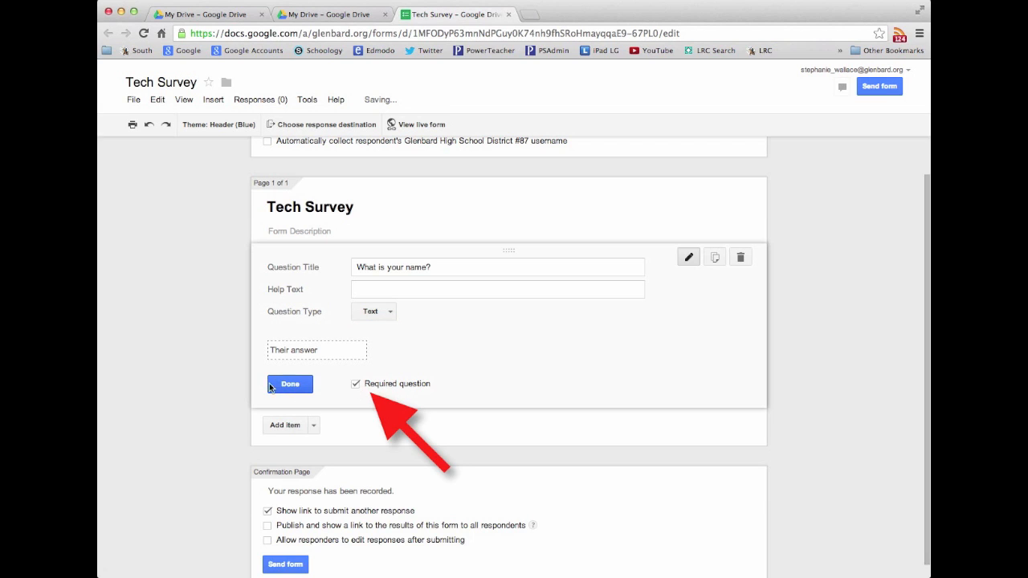
click(289, 385)
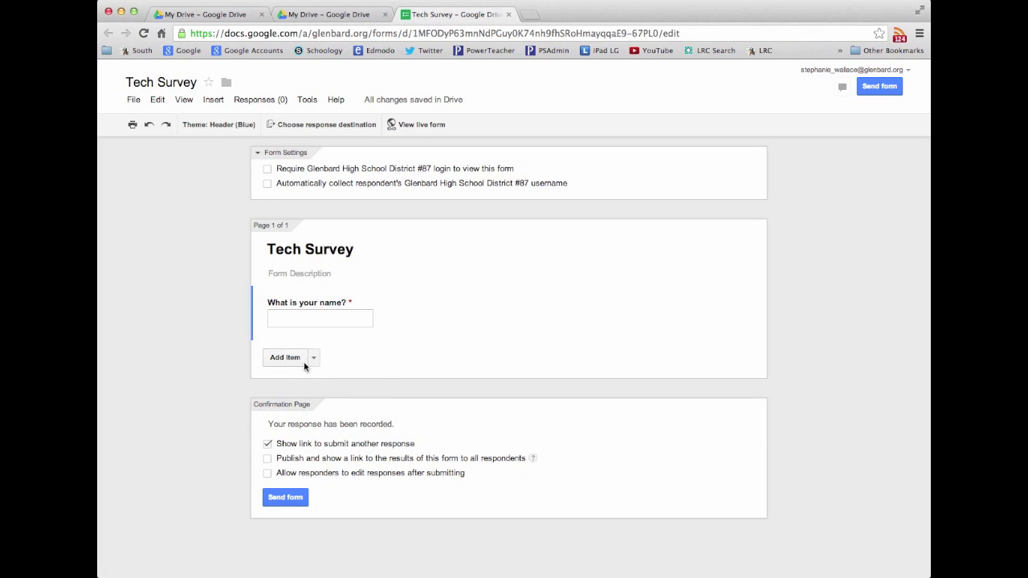
click(286, 360)
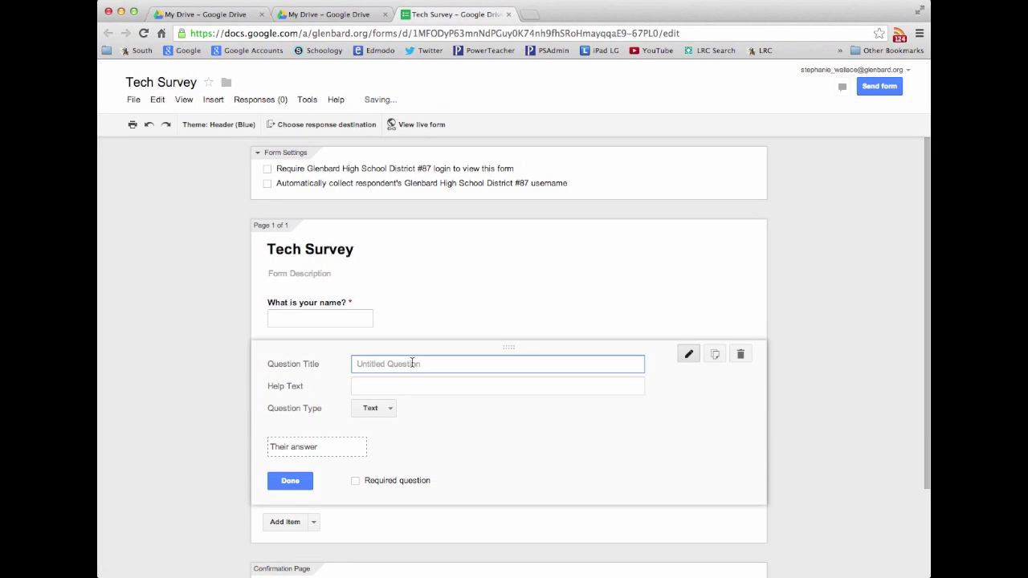
Make 'What is your class period?' a required multiple-choice question with choices 1, 2 and 4.
text(Wha)
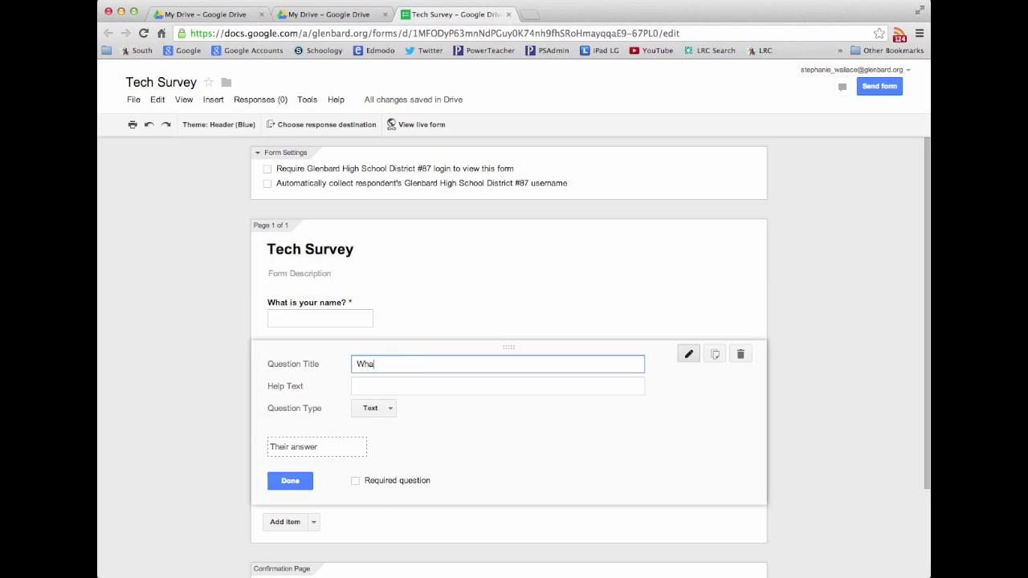
text(t is your class period?)
click(377, 408)
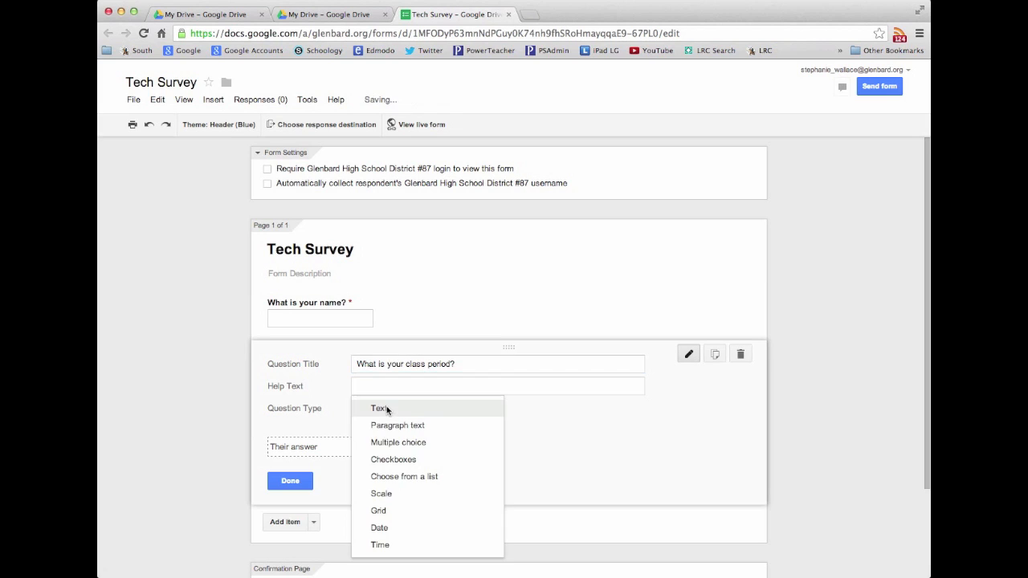
click(398, 442)
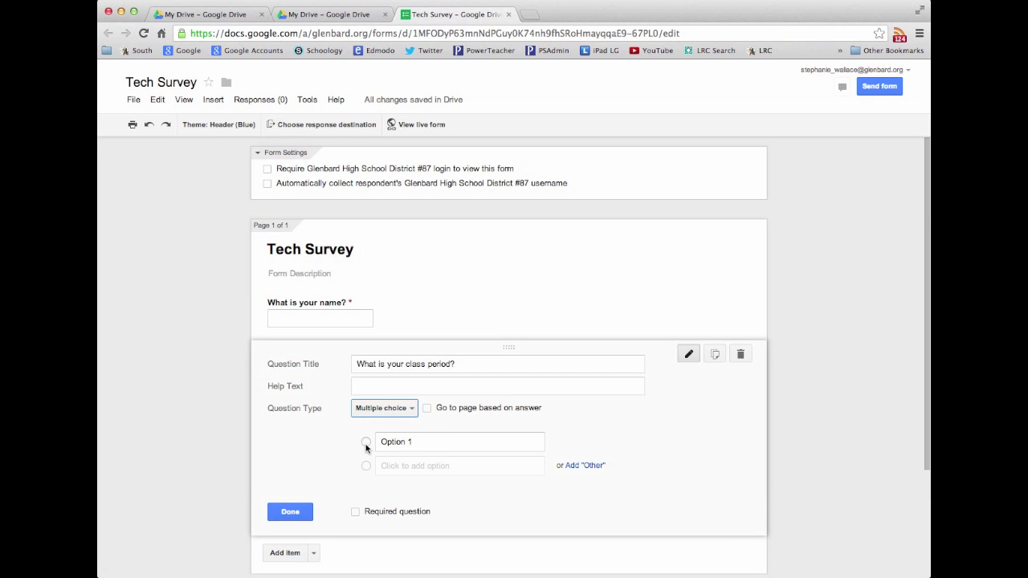
click(434, 444)
text(1)
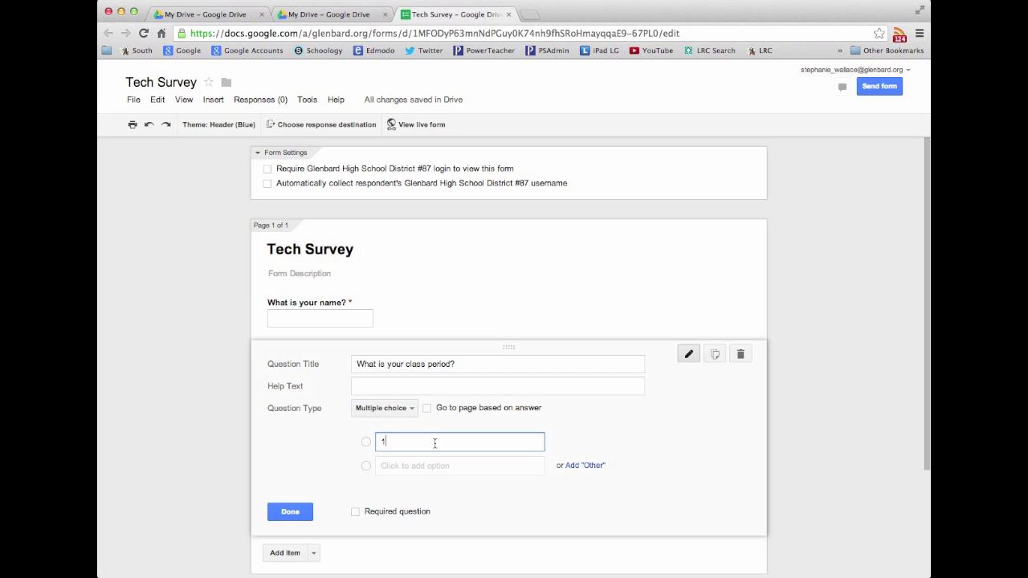
click(415, 466)
text(2)
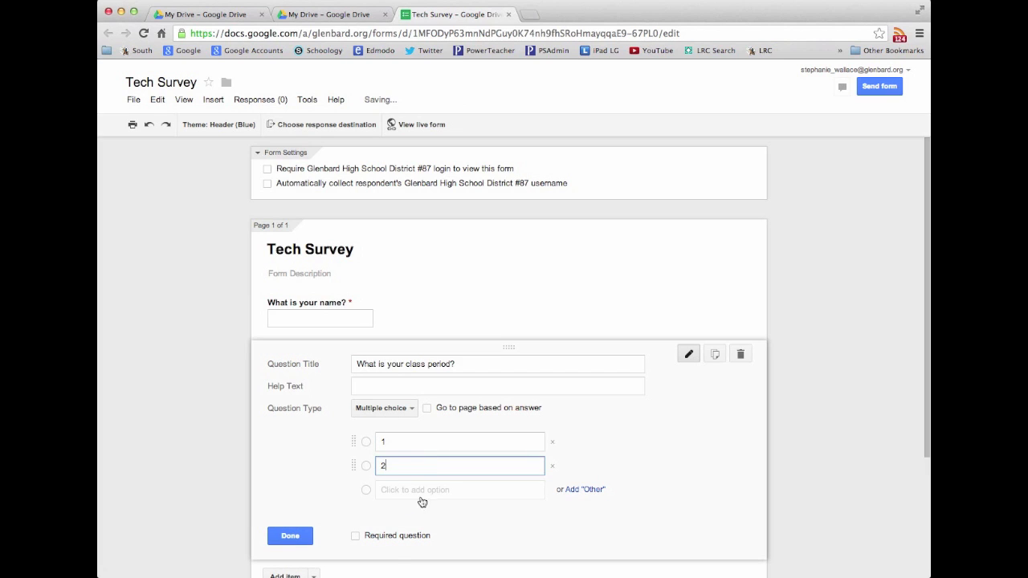
click(420, 491)
text(4)
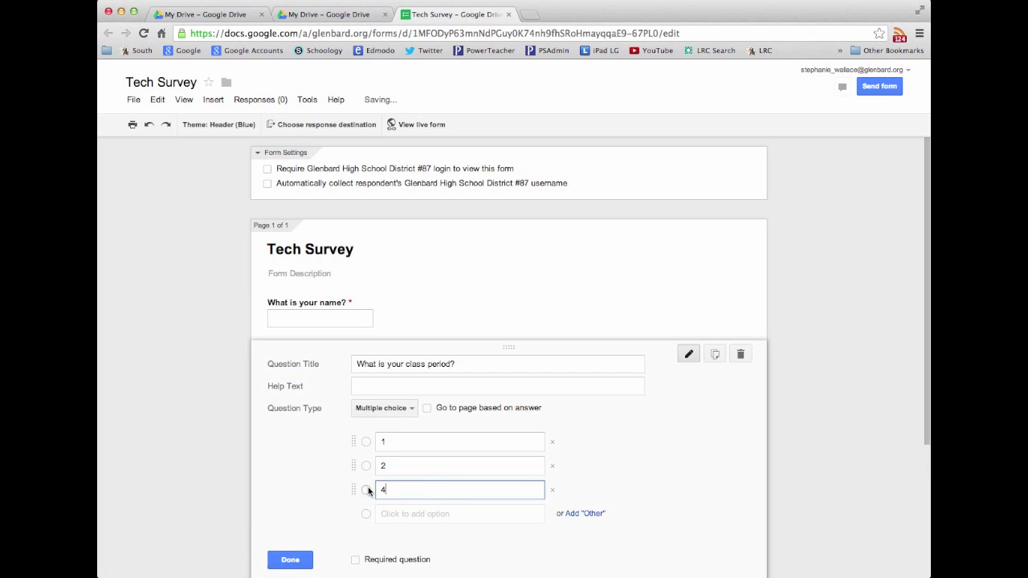
click(355, 560)
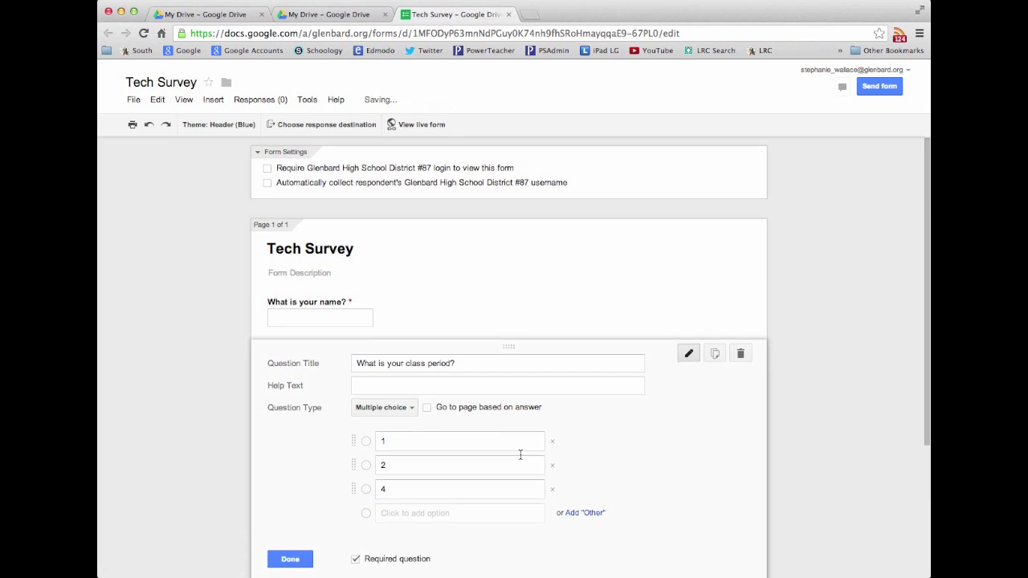
scroll(518, 457, down, 2)
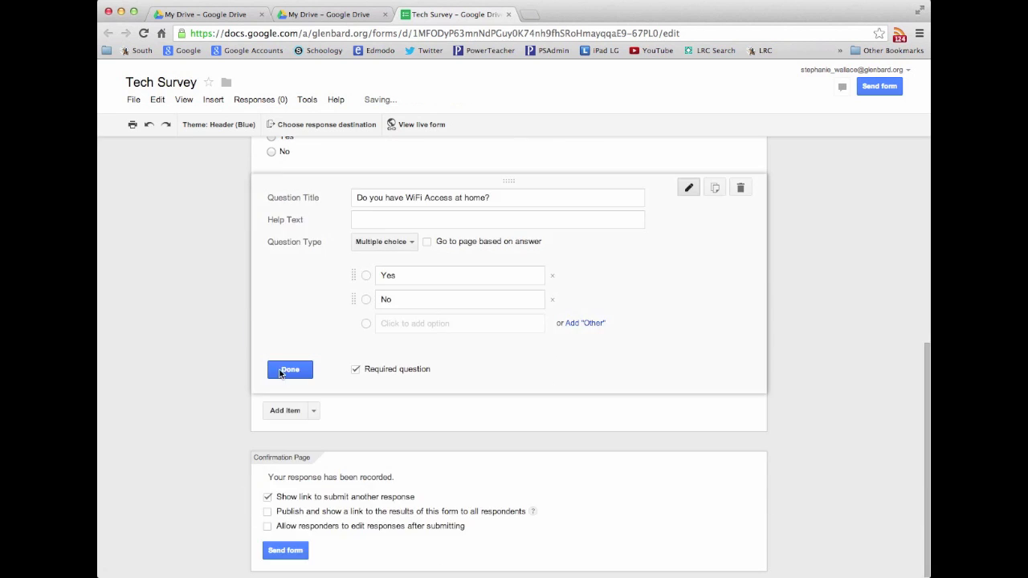
click(289, 368)
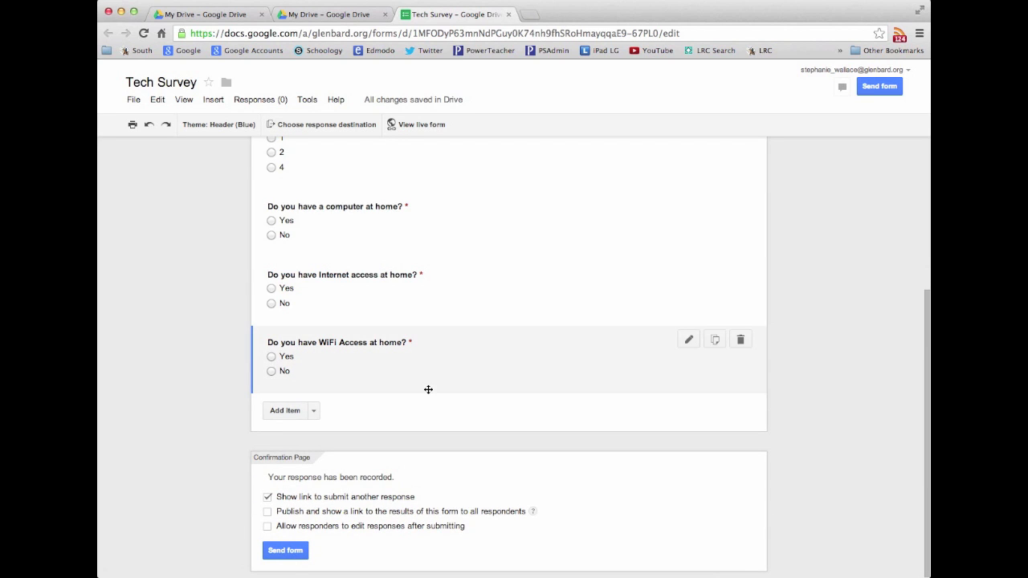
Add a Checkboxes question about devices students can bring to school, with help text 'Check all that apply.'.
scroll(422, 391, up, 3)
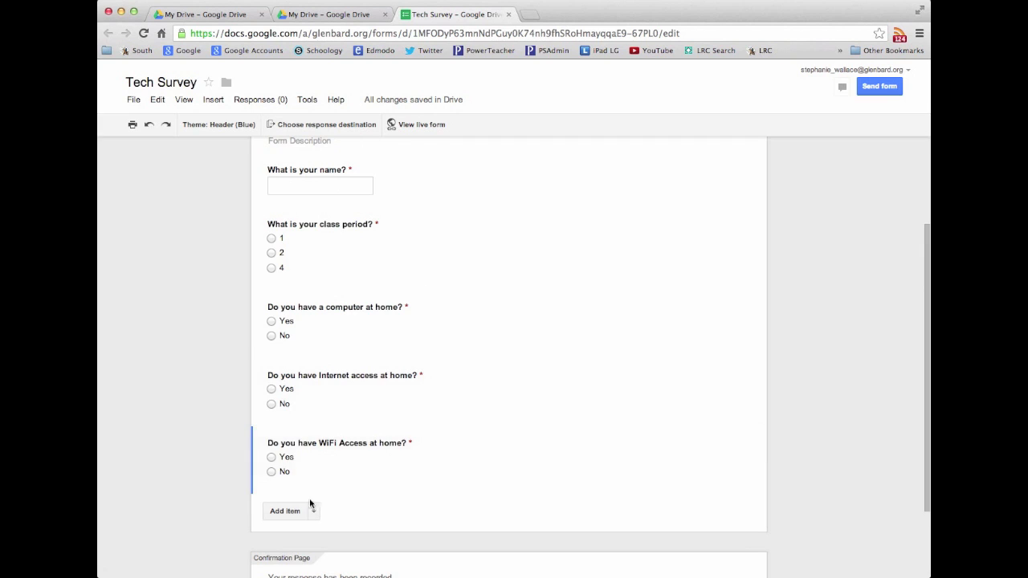
click(285, 510)
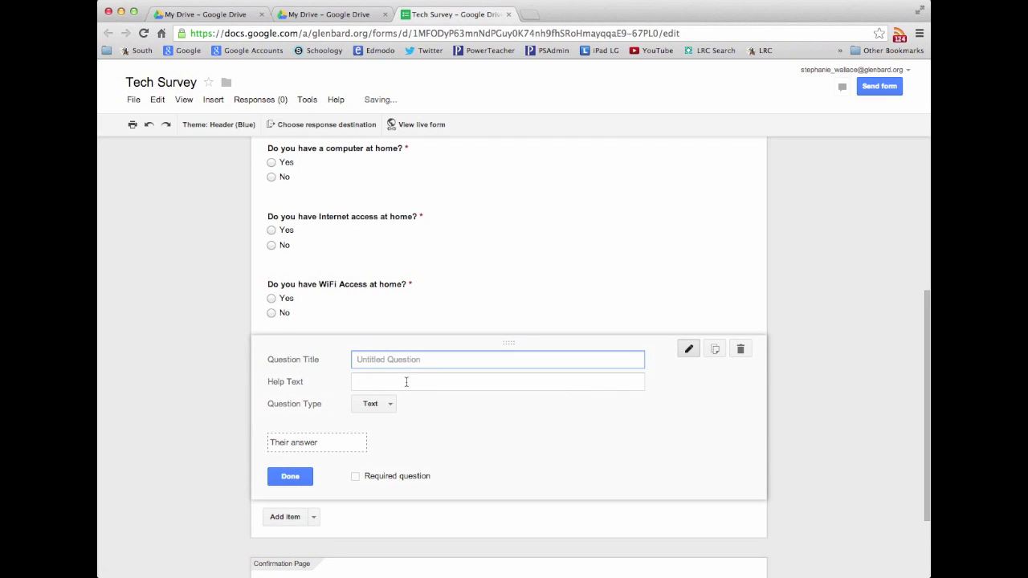
text(What k)
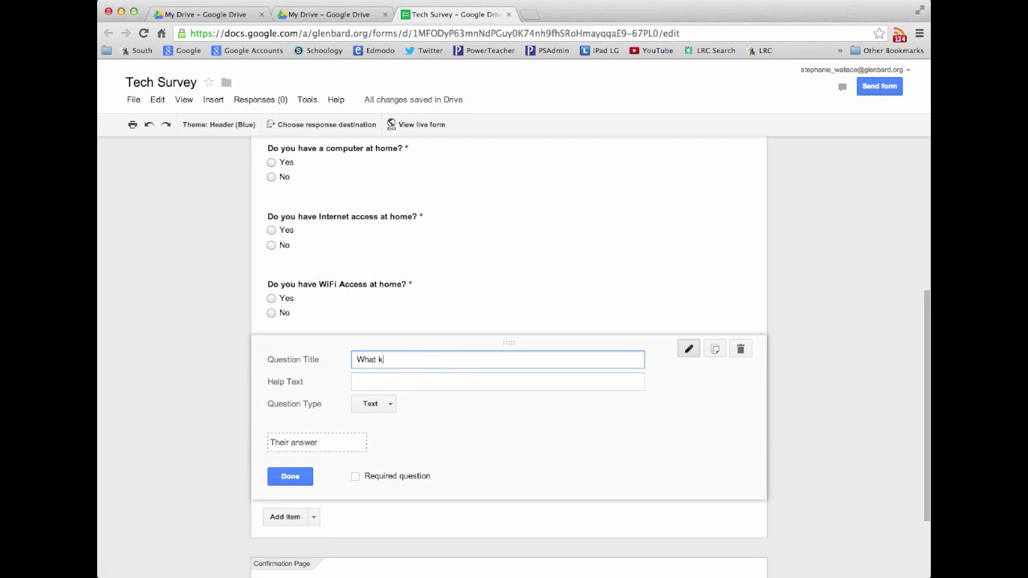
text(inds of devices do you)
text(that y)
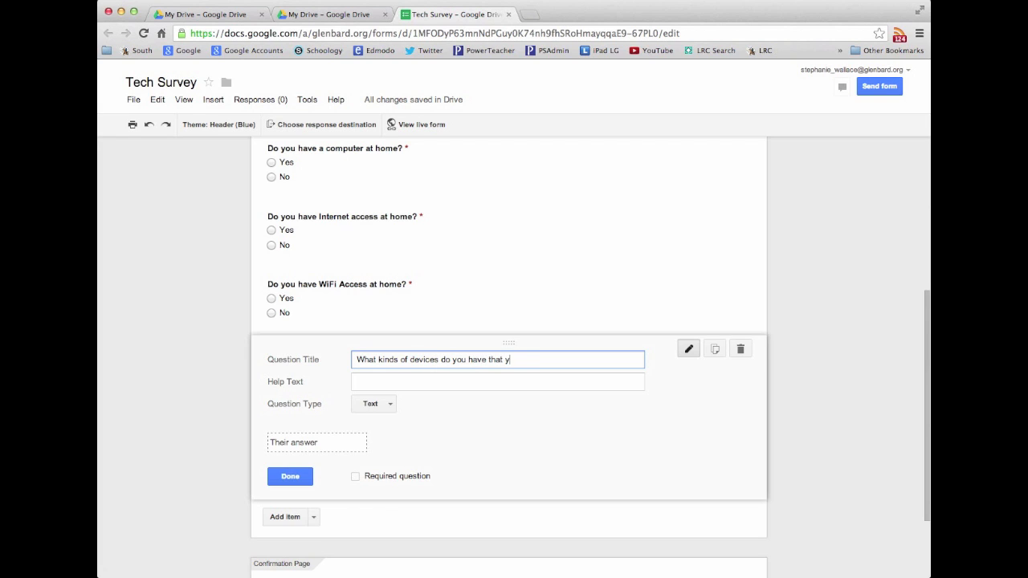
text(ou are able to bring to school?)
click(374, 403)
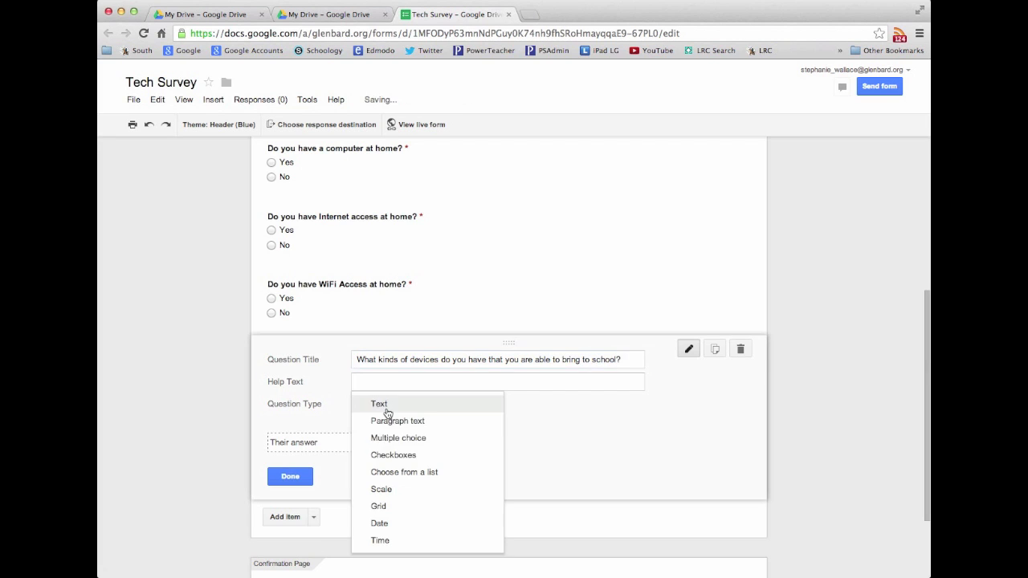
click(420, 457)
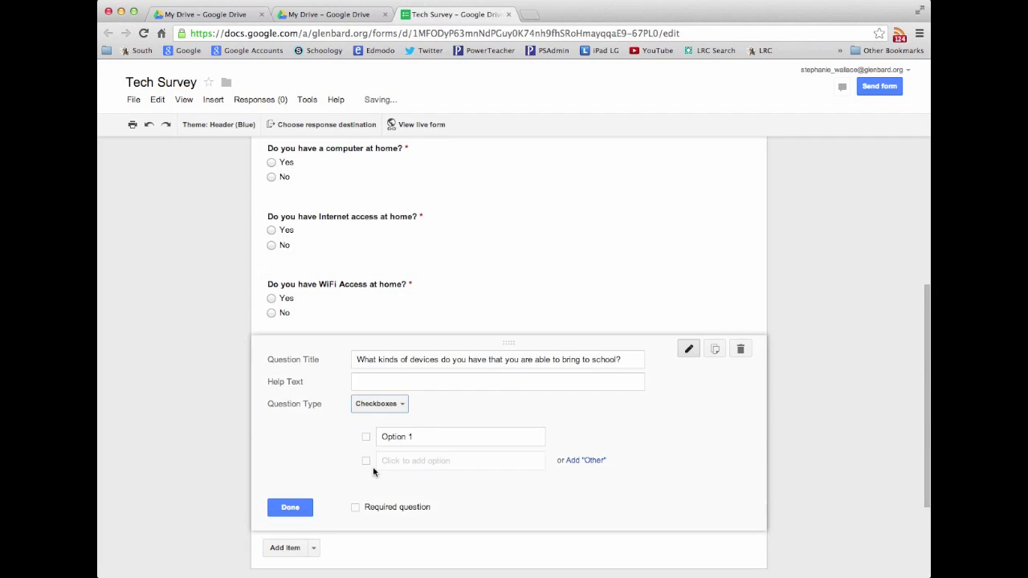
click(427, 383)
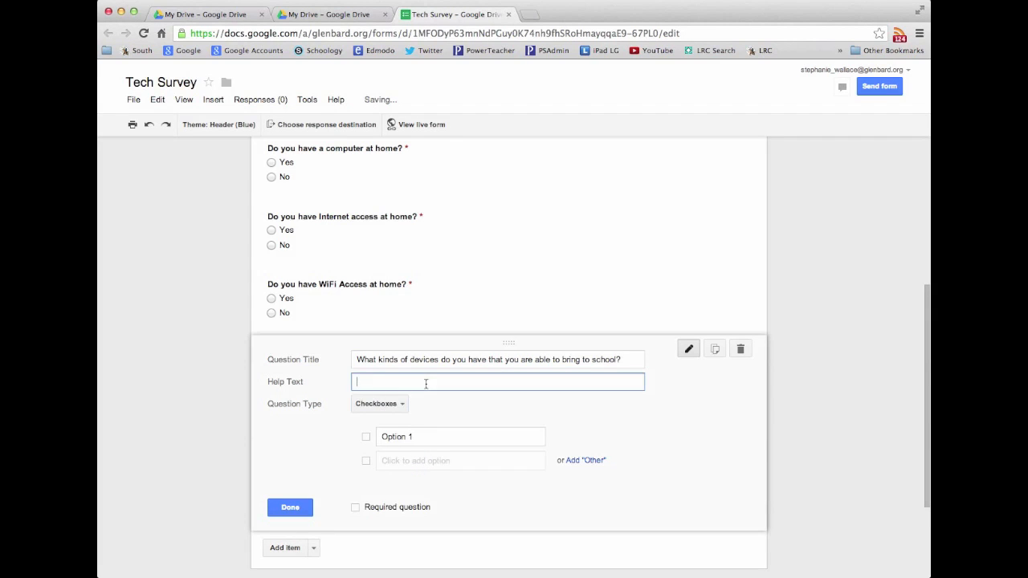
text(Check all that apply)
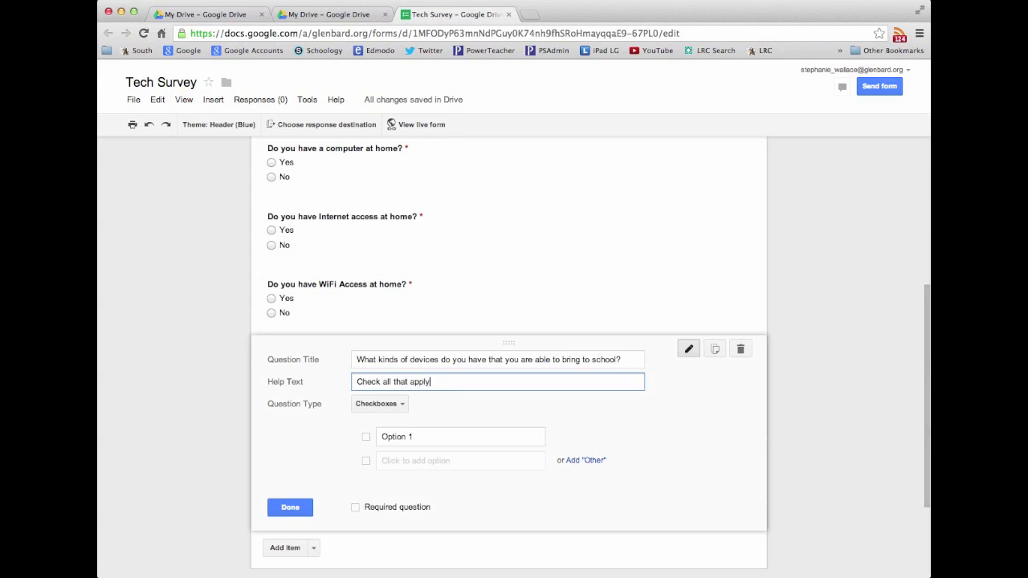
text(.)
Enter the first device choices: Kindle Fire, iPad, iPod Touch and iPhone.
click(411, 436)
text(Kindle/KindleFi)
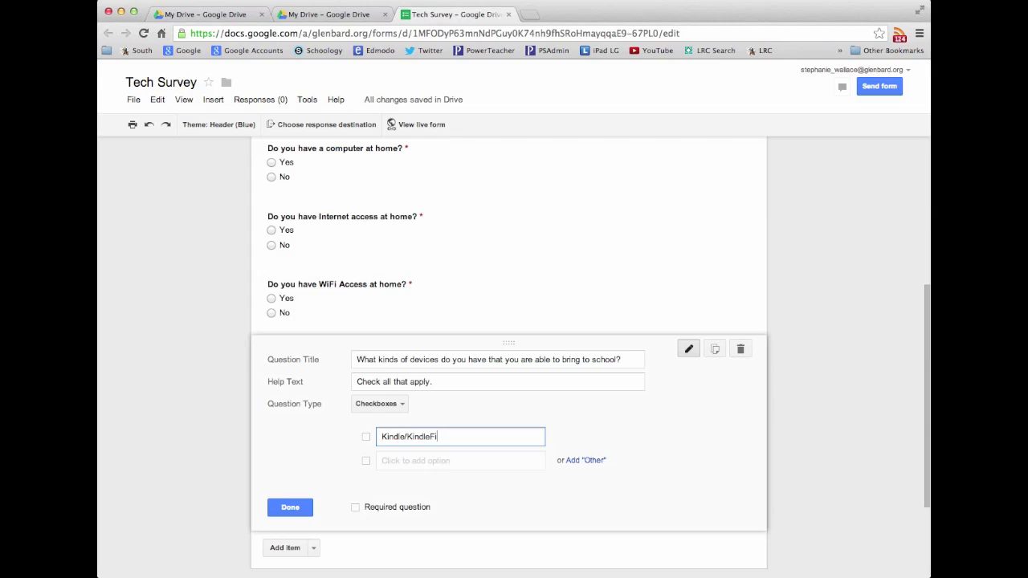
key(BackSpace)
key(BackSpace)
key(BackSpace)
key(BackSpace)
key(BackSpace)
key(BackSpace)
key(BackSpace)
key(BackSpace)
key(BackSpace)
text(eFire)
click(406, 440)
click(408, 461)
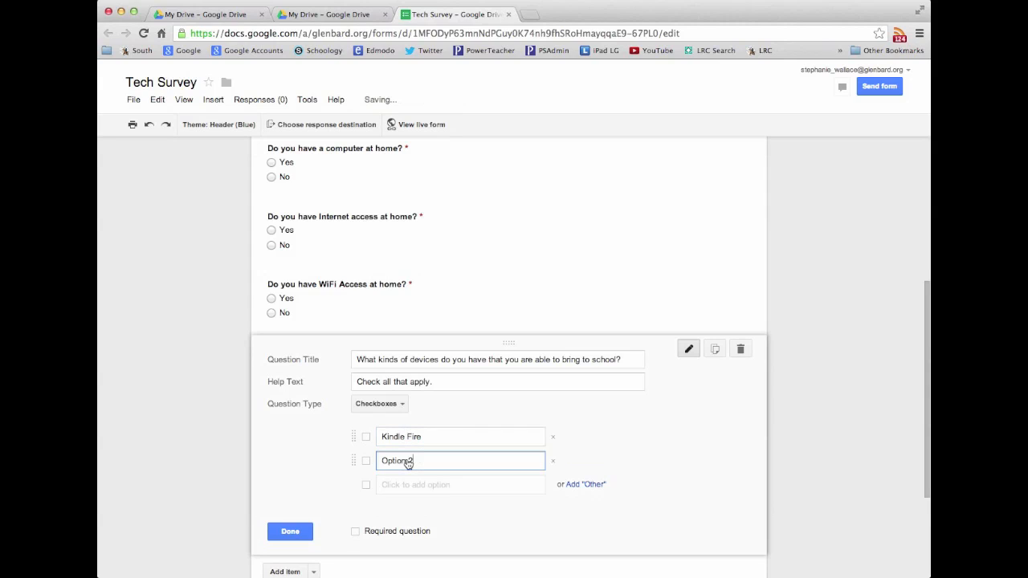
text(iPad)
click(426, 484)
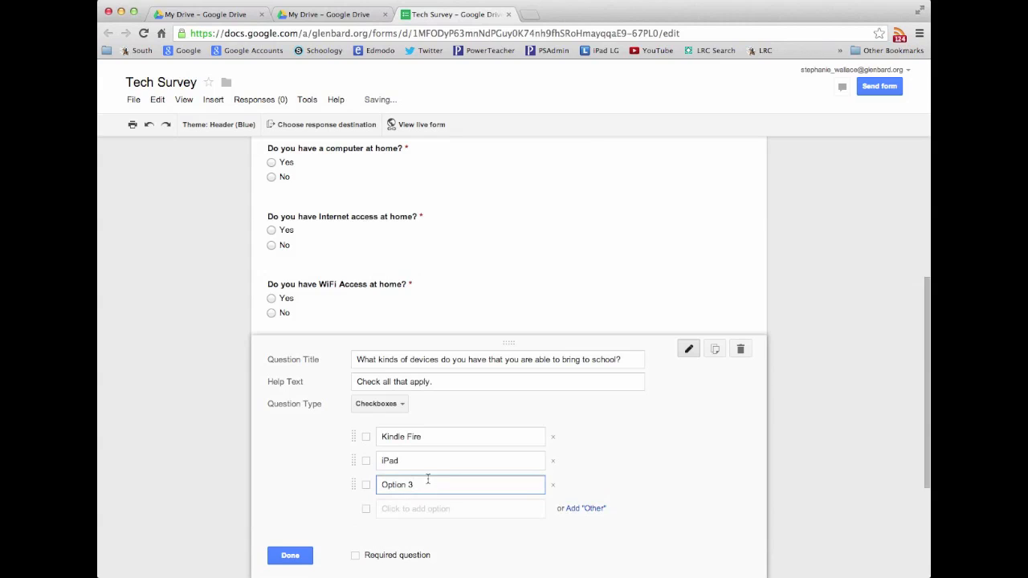
text(iPod Touch)
scroll(438, 491, down, 1)
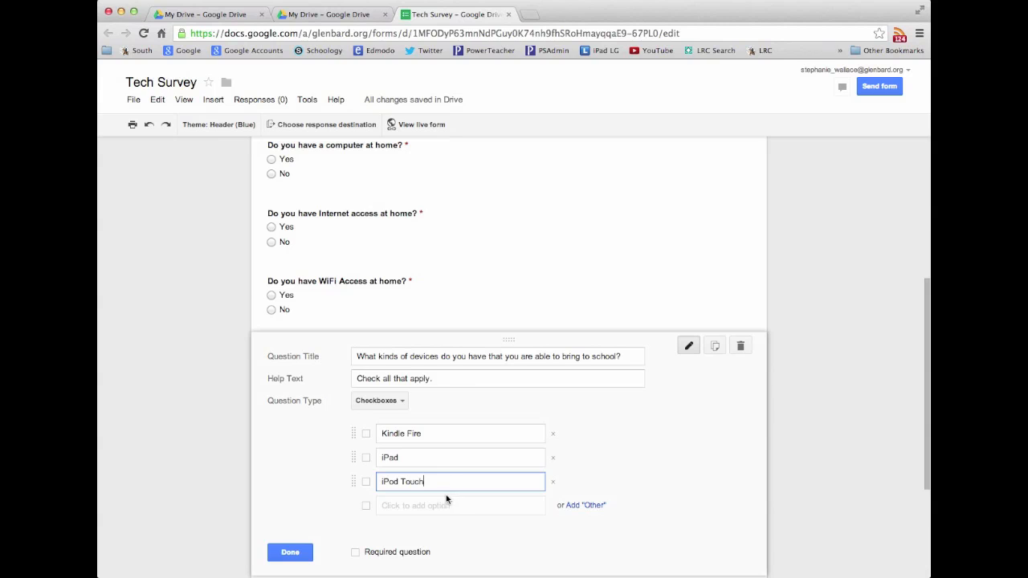
scroll(447, 498, down, 2)
click(423, 476)
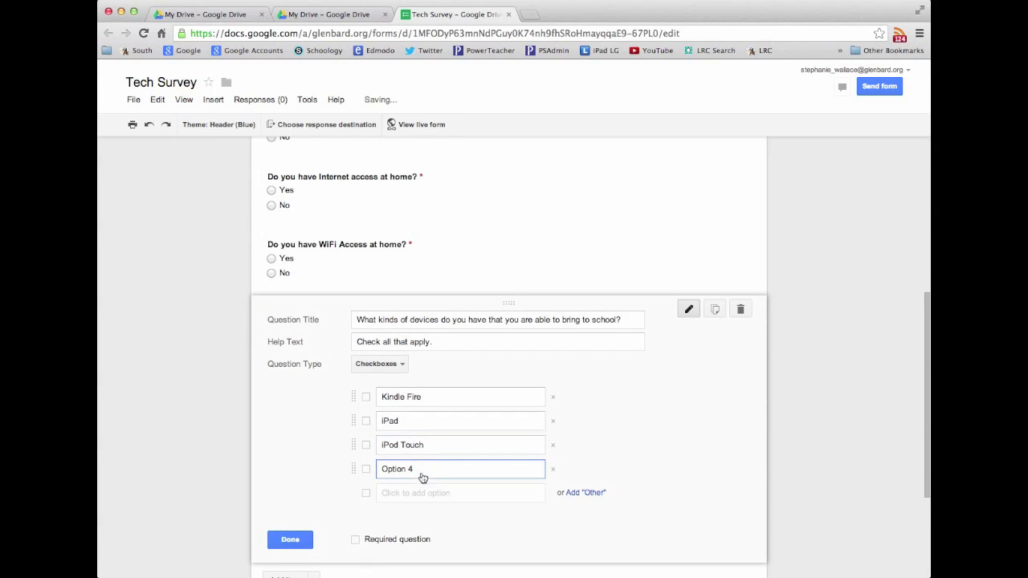
drag(431, 471, 309, 464)
text(iPhone)
Add the choices Android Phone, Windows Phone, Laptop (Mac) and Laptop (PC).
click(407, 493)
text(A)
drag(387, 493, 324, 494)
text(Android Phone)
click(405, 518)
drag(423, 518, 306, 512)
text(Windows Phone)
scroll(428, 450, down, 1)
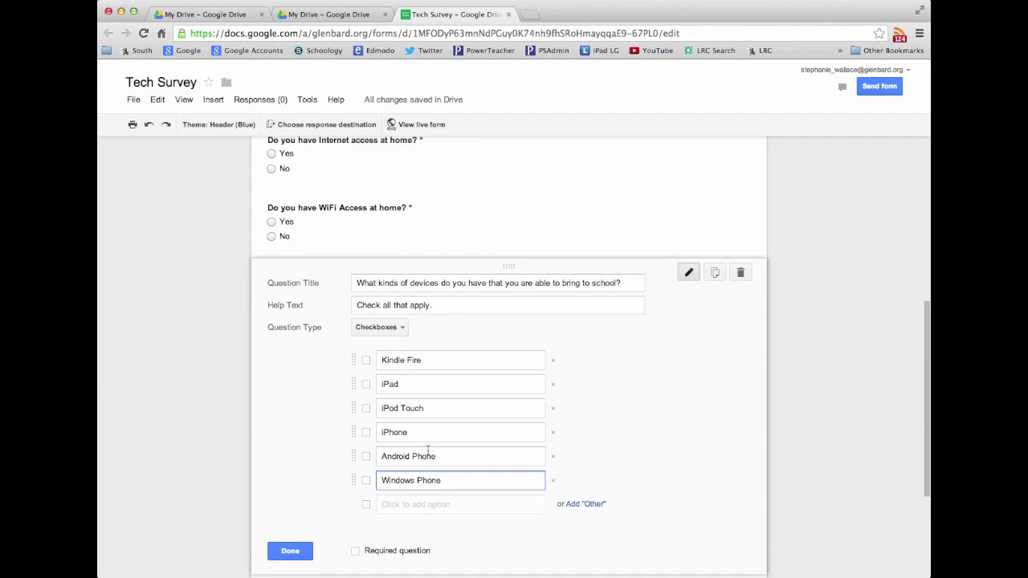
click(409, 504)
drag(433, 507, 352, 500)
text(Laptop)
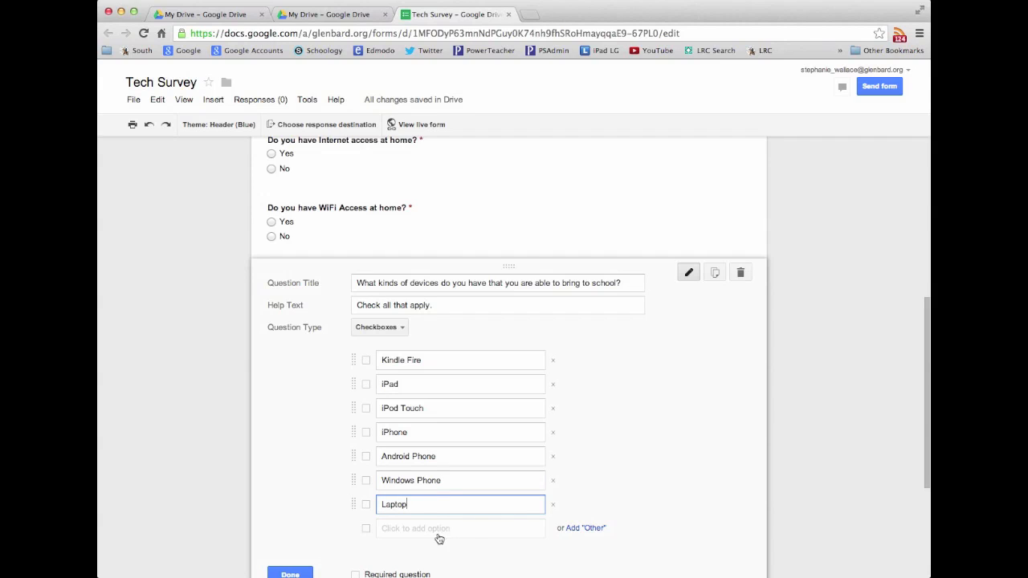
text( Ma)
key(BackSpace)
key(BackSpace)
text((Mac)
click(430, 529)
text(Laptop (PC)
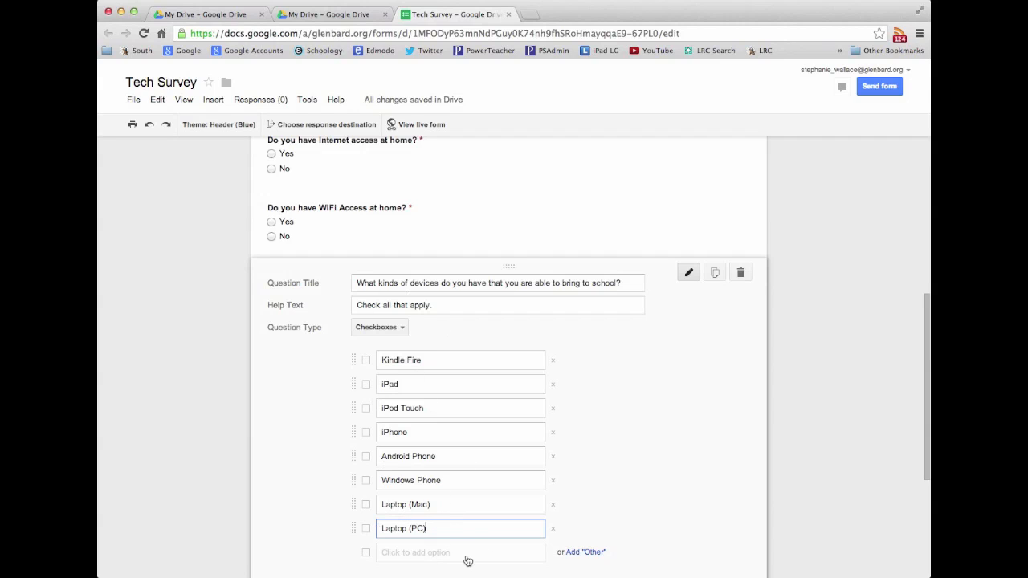
Add an Other choice, make the question required, and add 'I do not have a device that I can bring to school.'.
click(590, 553)
scroll(583, 486, down, 2)
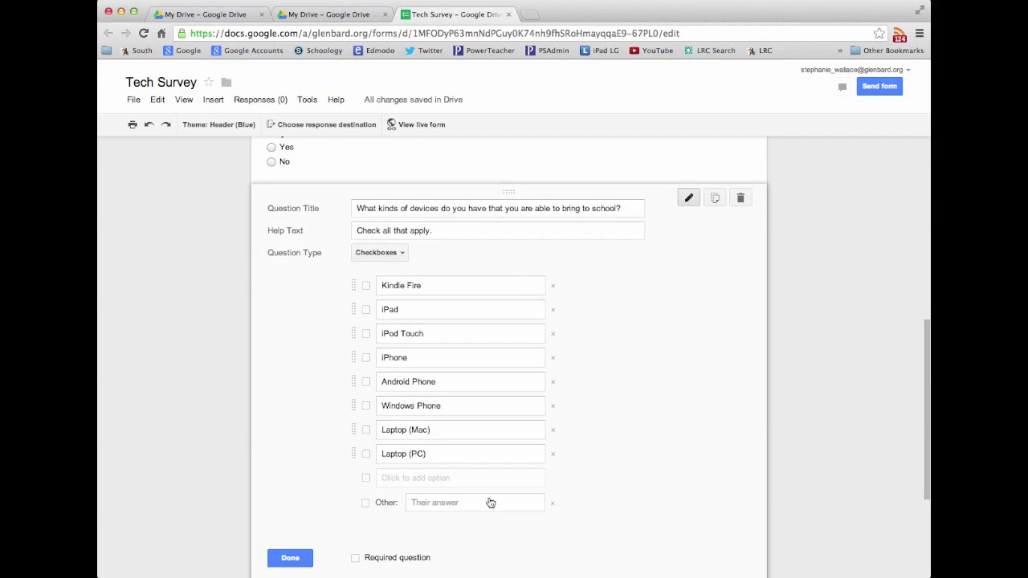
click(355, 558)
click(399, 477)
drag(457, 479, 351, 467)
text(Non)
key(BackSpace)
key(BackSpace)
key(BackSpace)
text(I do h)
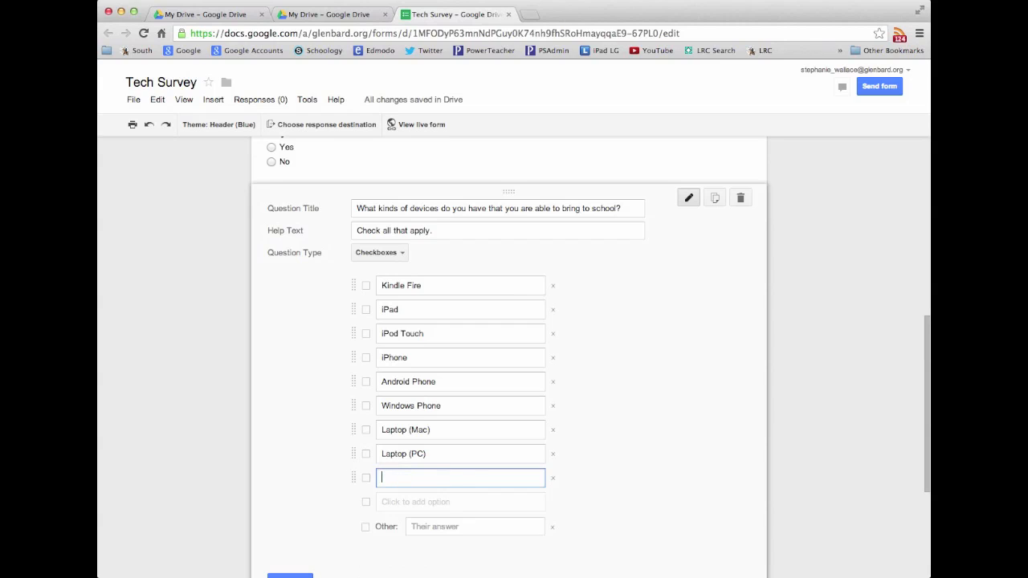
key(BackSpace)
text(not have a device that I can bring to school.)
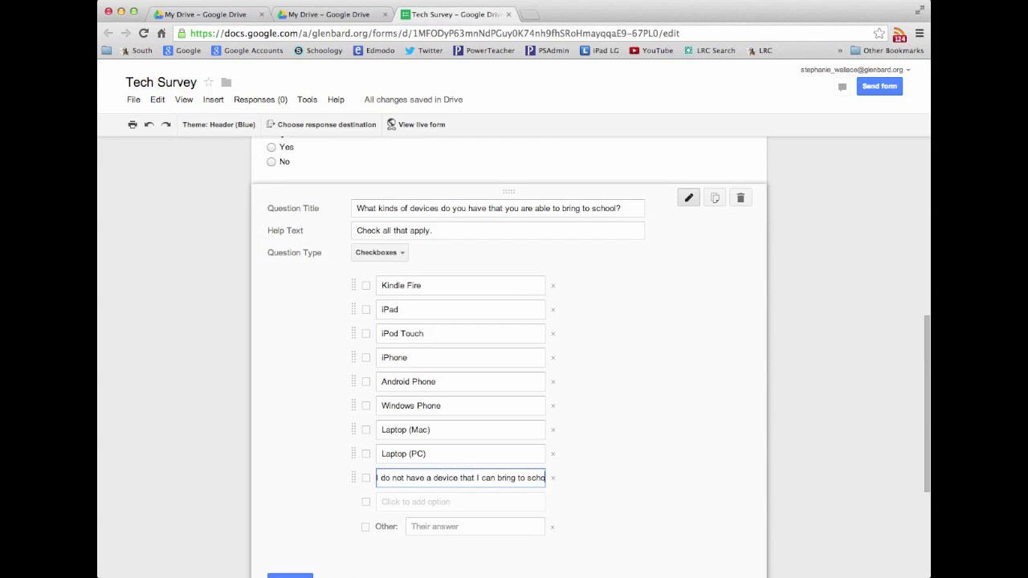
triple_click(507, 482)
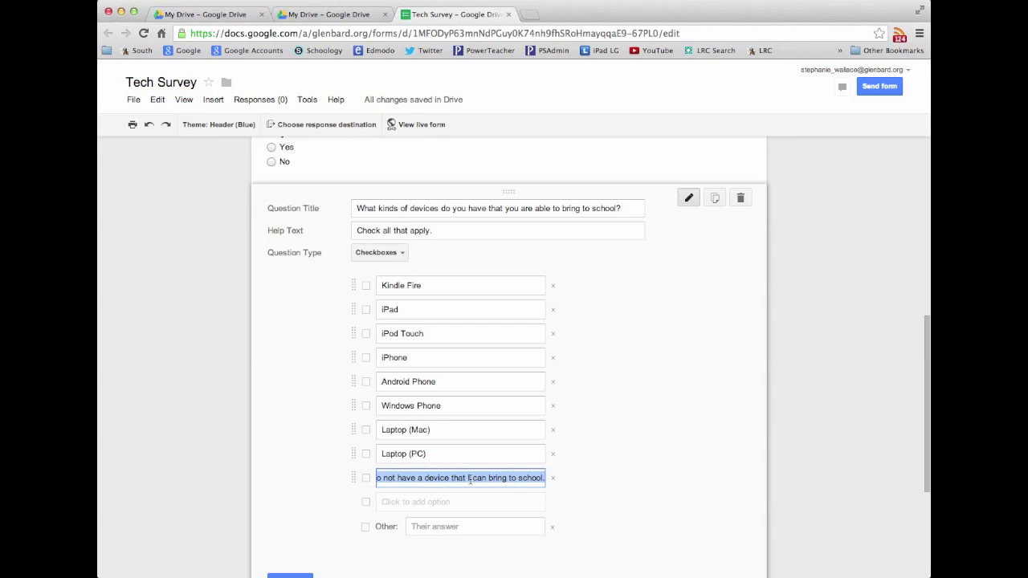
scroll(667, 429, down, 3)
Finish the devices question and keep the submit-another-response link with results publishing off.
click(296, 492)
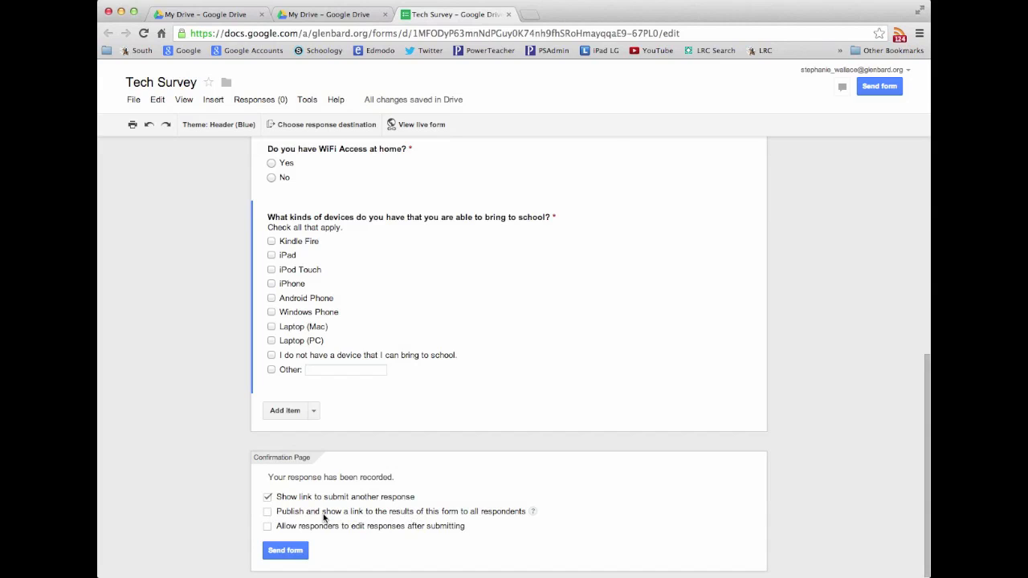
click(268, 513)
click(267, 512)
click(268, 525)
click(268, 497)
click(267, 496)
Select the form's shareable link in the Send form dialog, then close the dialog.
click(287, 551)
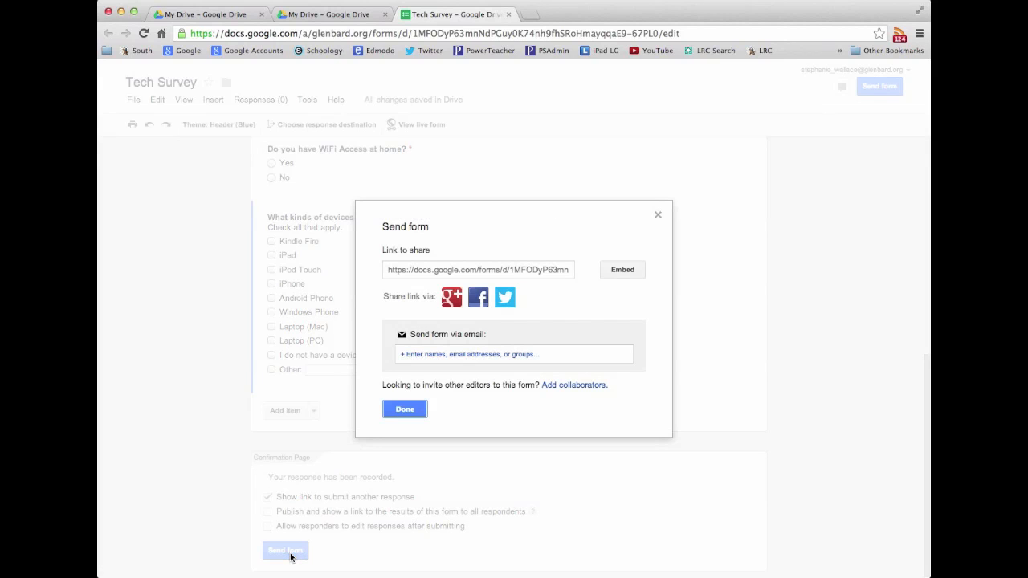
click(400, 271)
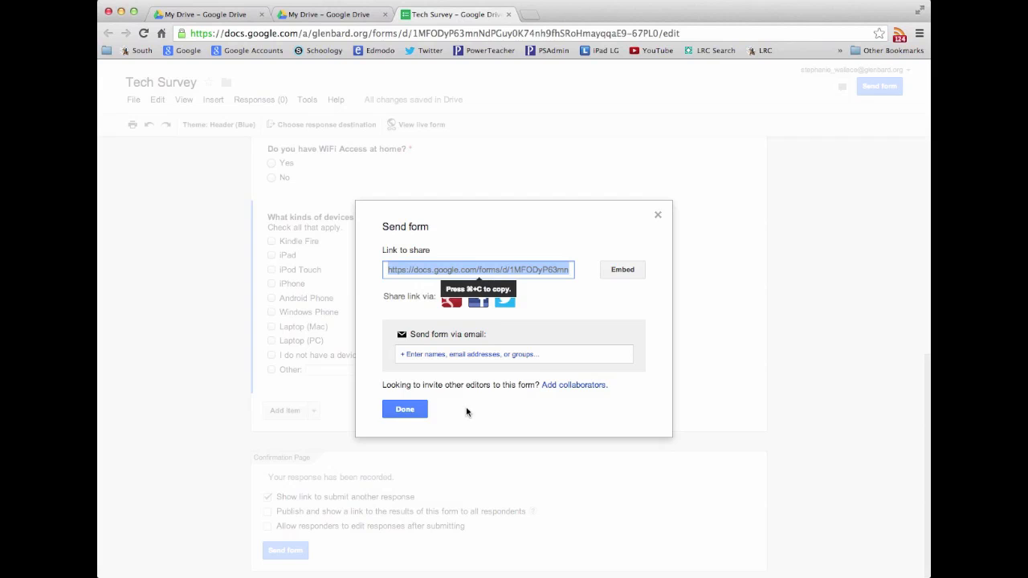
click(405, 413)
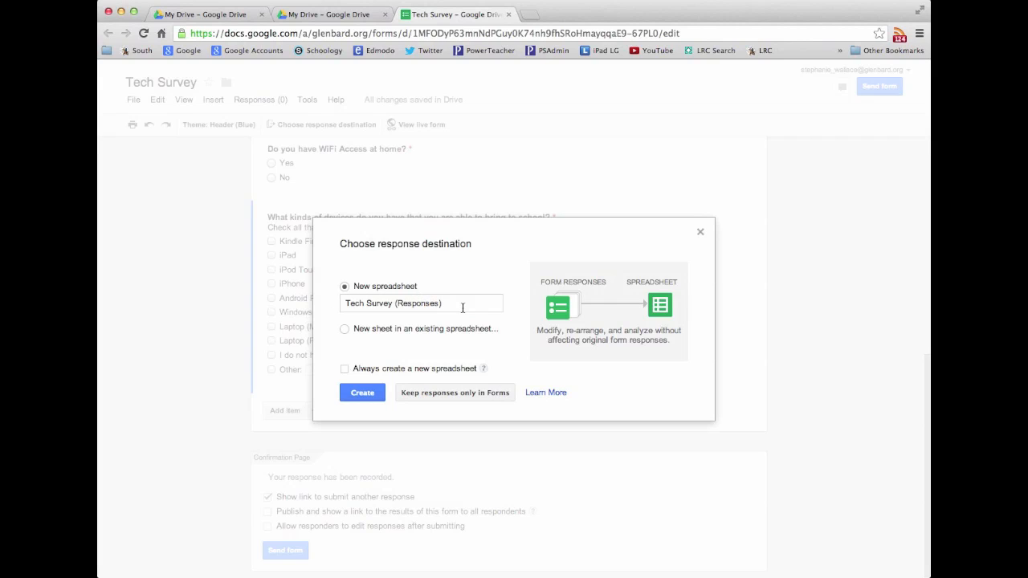
Send responses to a new spreadsheet and preview the live Tech Survey form.
click(358, 392)
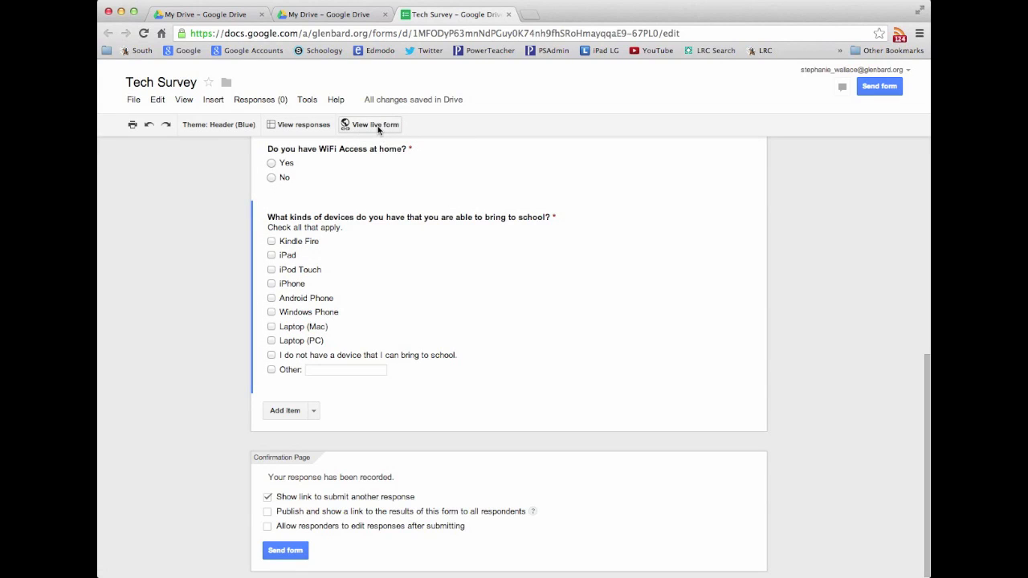
click(374, 125)
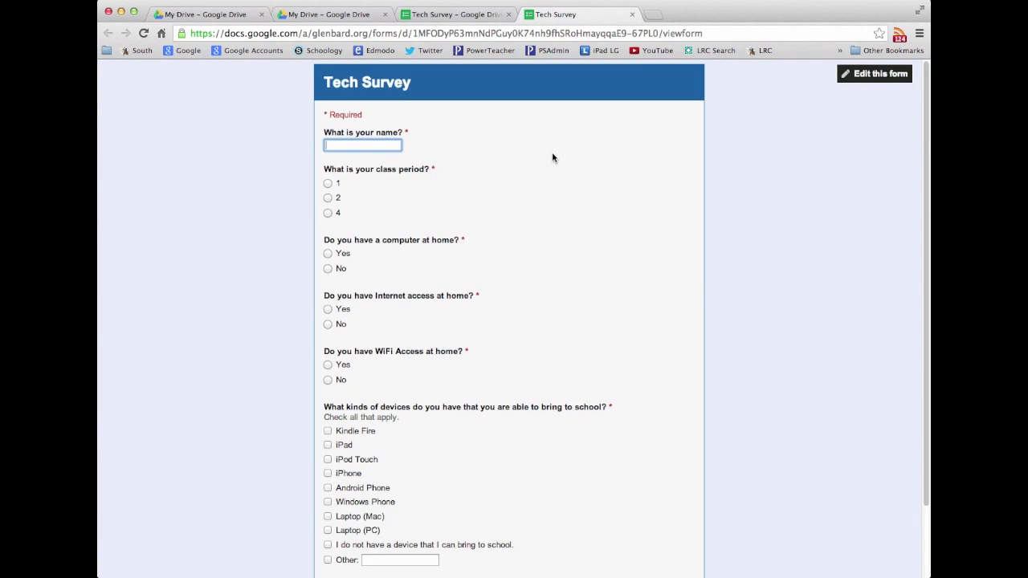
scroll(553, 153, down, 1)
scroll(554, 155, down, 2)
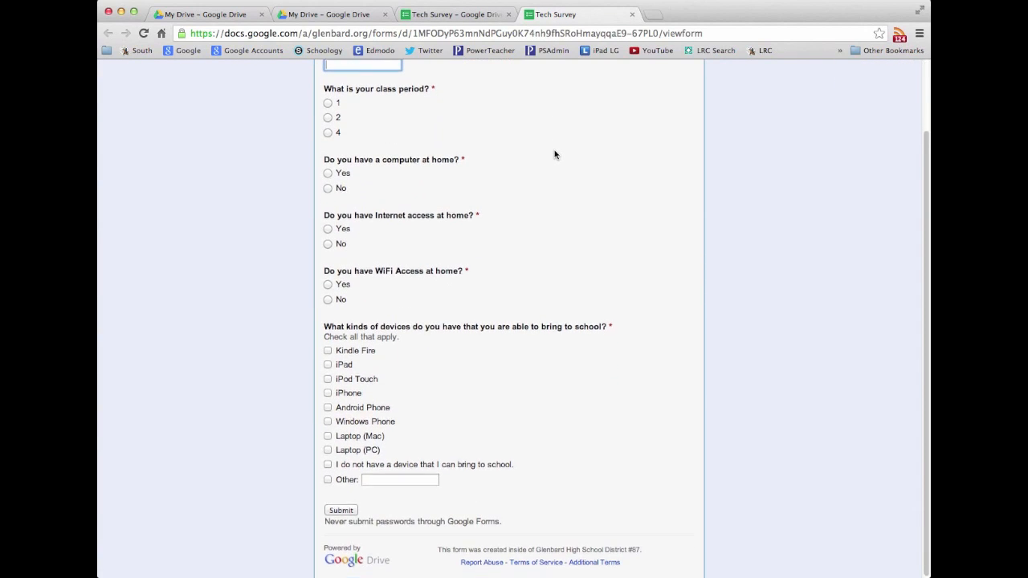
scroll(554, 155, up, 2)
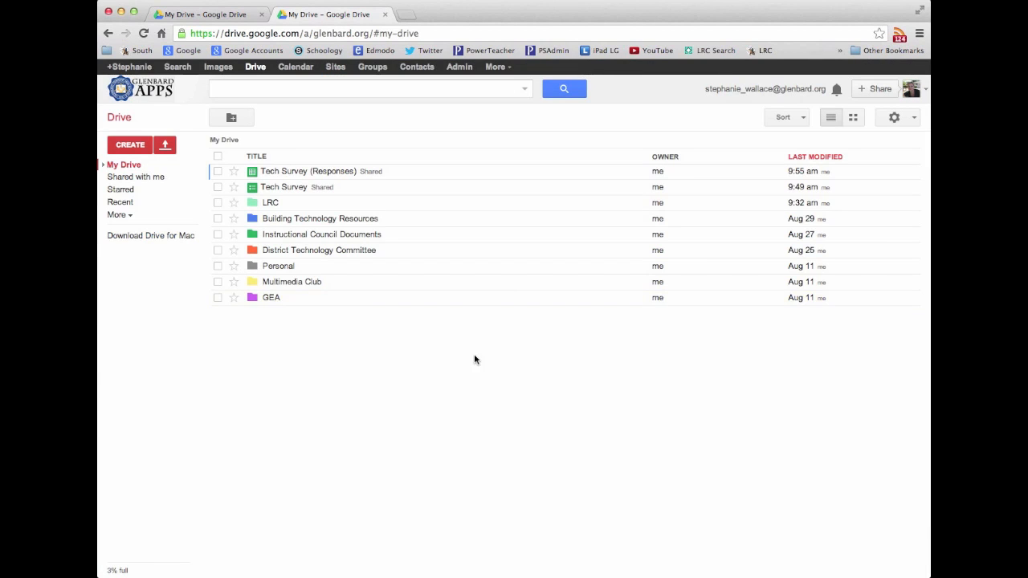
Open the Tech Survey (Responses) spreadsheet from My Drive.
click(283, 172)
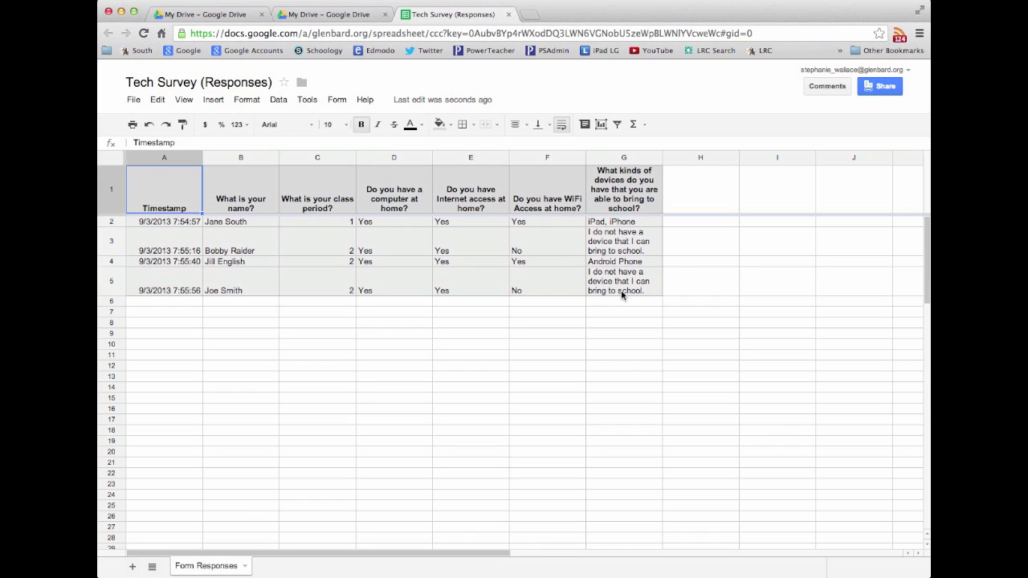
Select the whole sheet and turn on a filter for the response table.
click(700, 365)
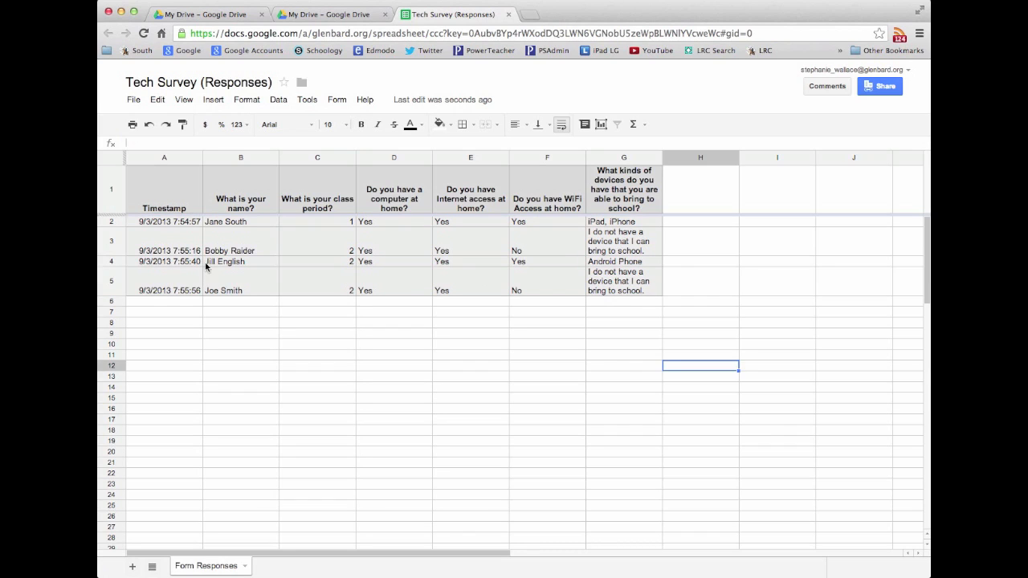
click(114, 162)
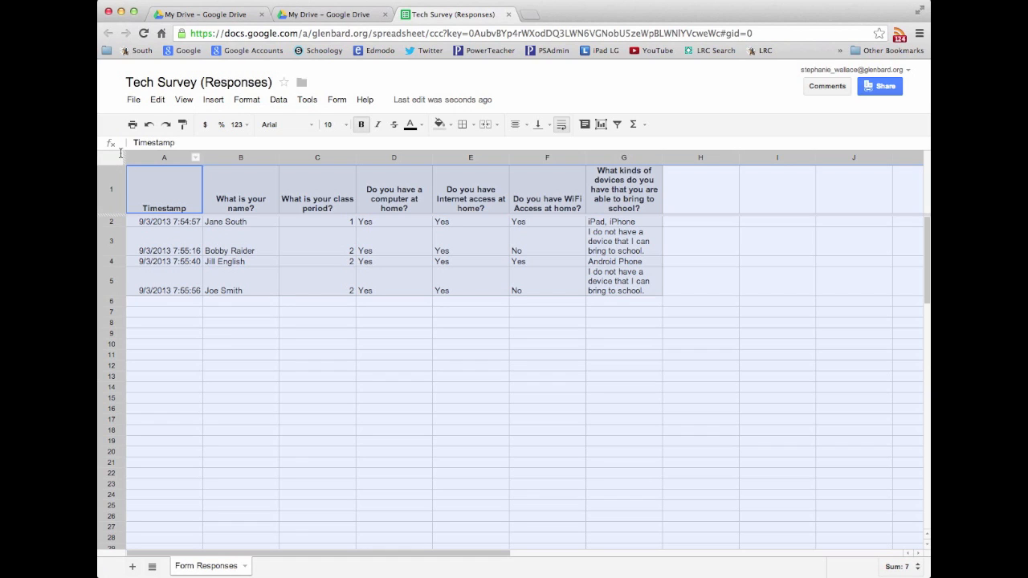
click(279, 102)
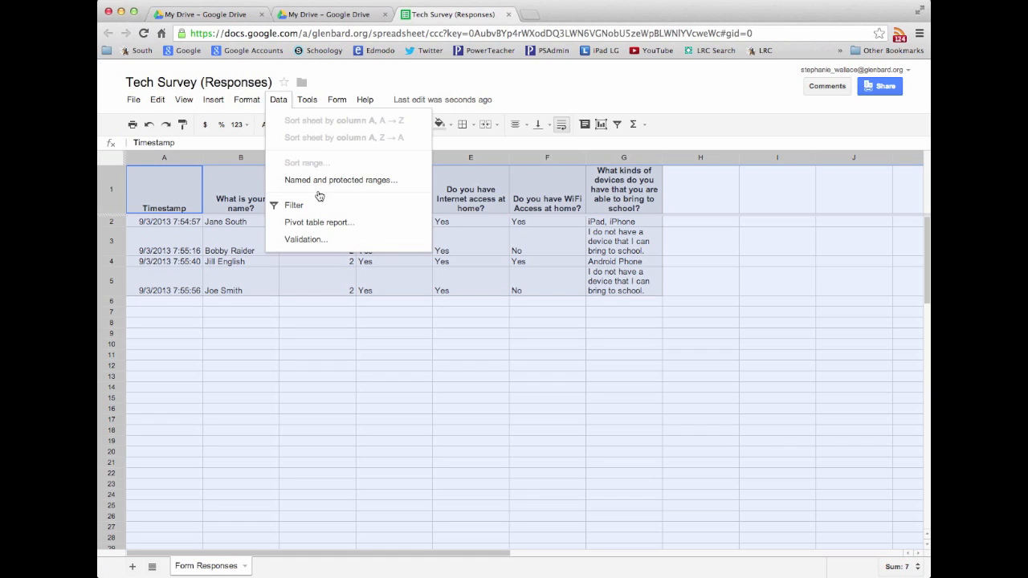
click(297, 205)
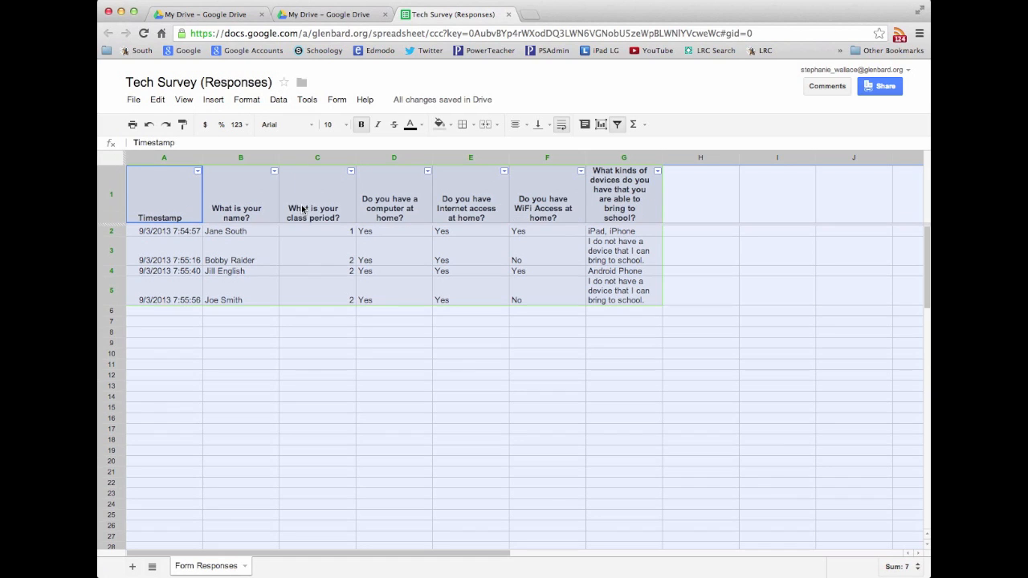
Filter the WiFi column F to show only 'No' answers, then show all answers again.
click(580, 171)
click(508, 240)
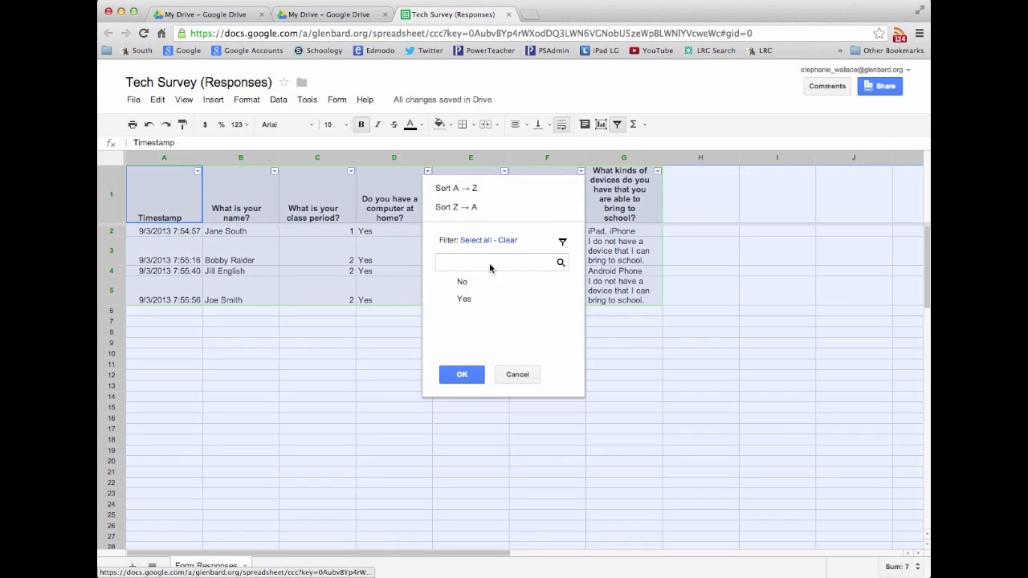
click(461, 282)
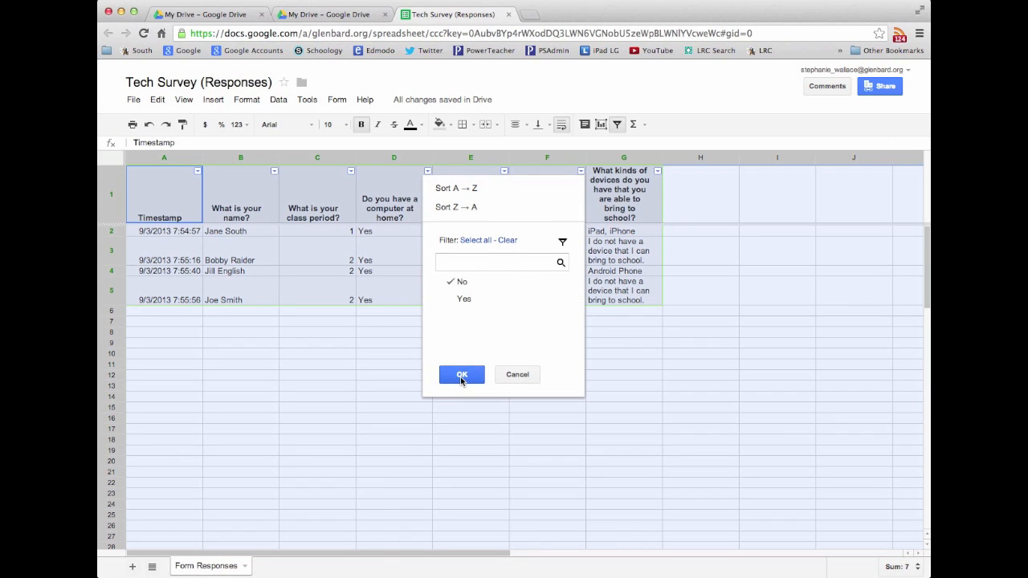
click(462, 376)
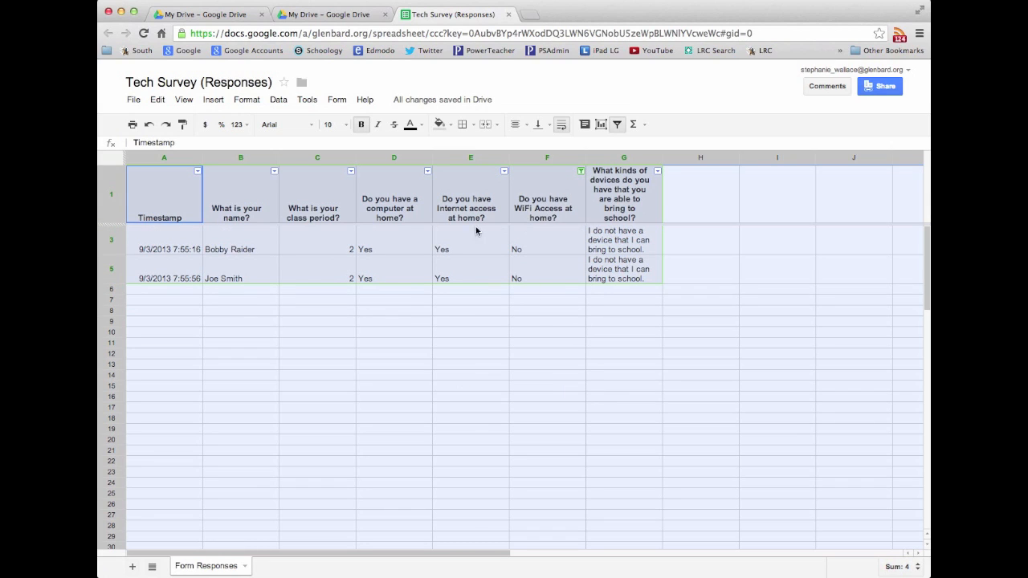
click(581, 173)
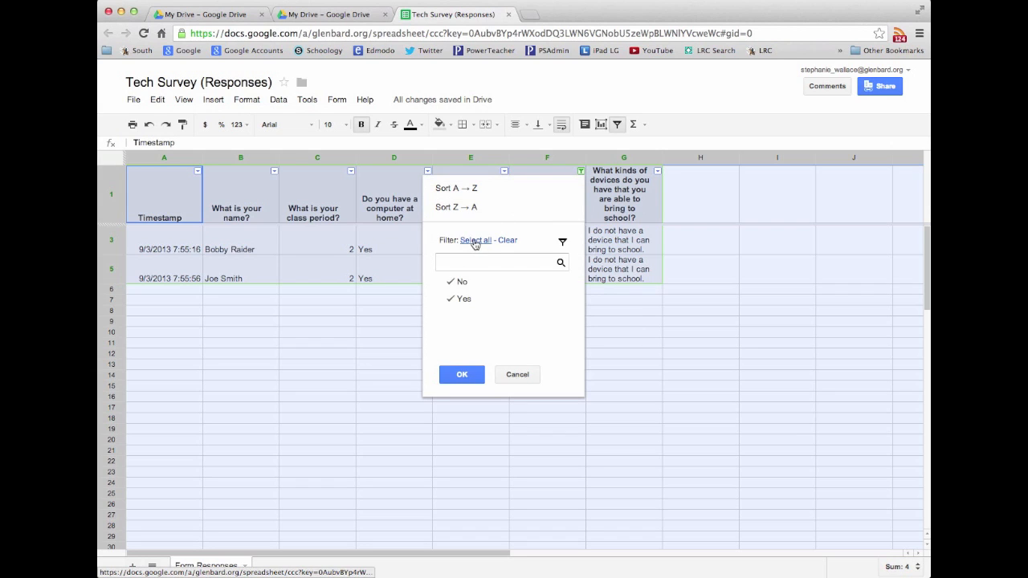
click(462, 375)
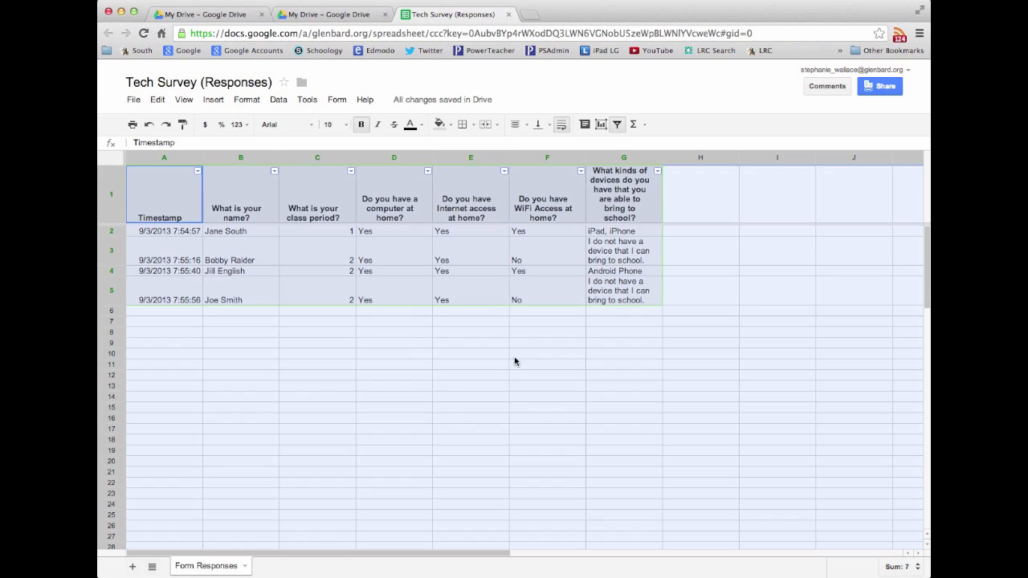
Filter device column G to the no-device answer, then restore every device answer.
click(657, 173)
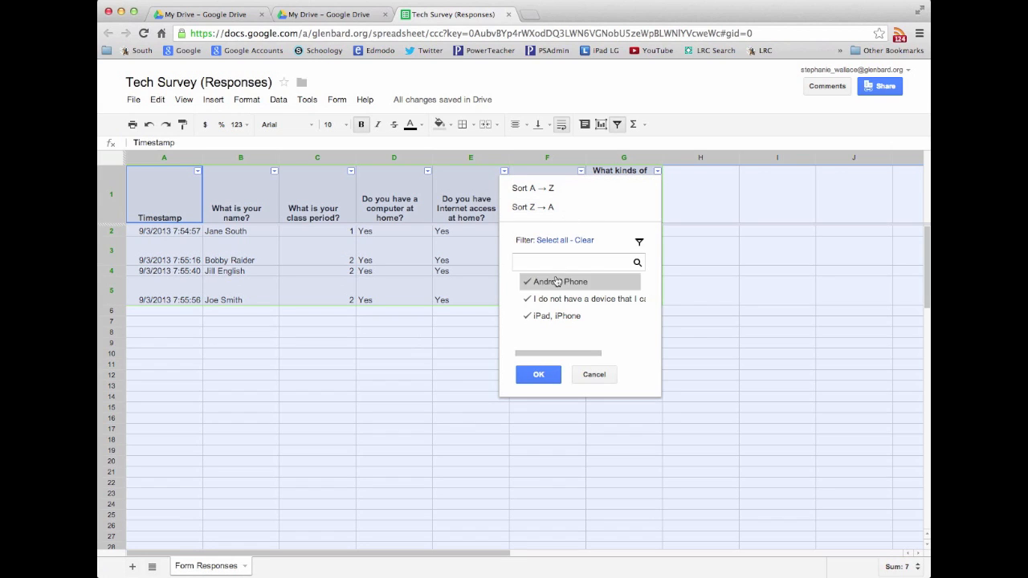
click(585, 241)
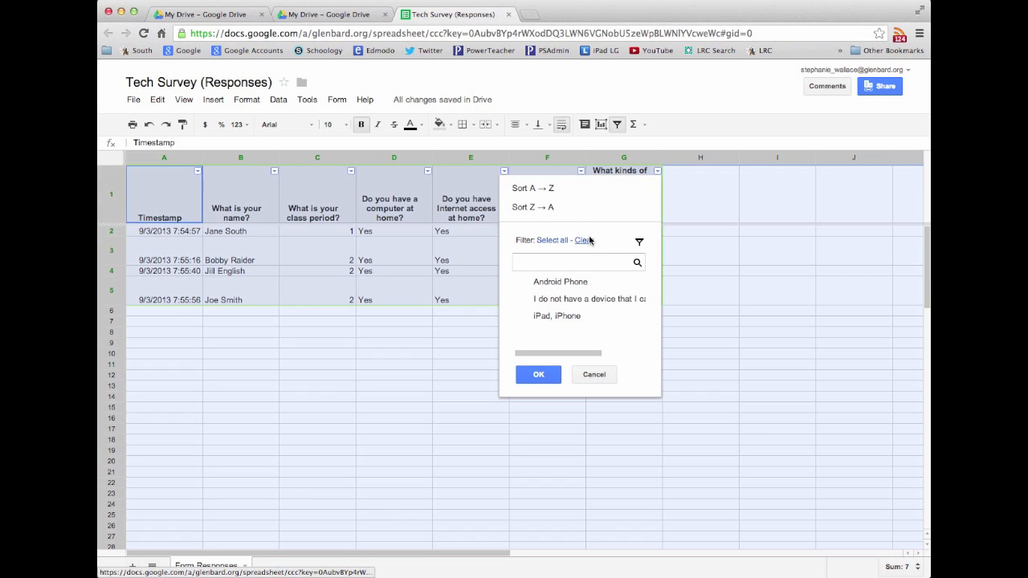
click(554, 300)
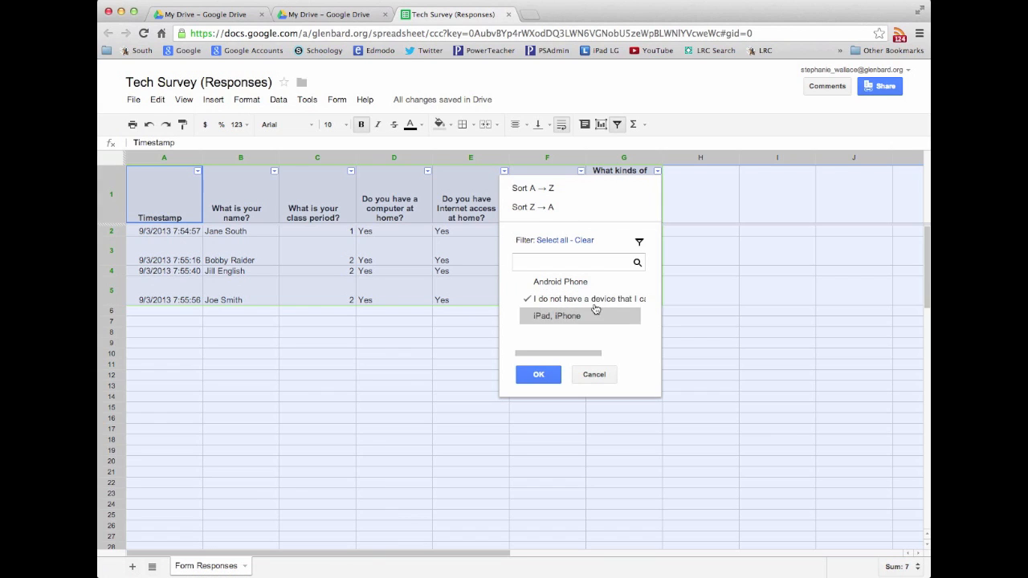
click(538, 375)
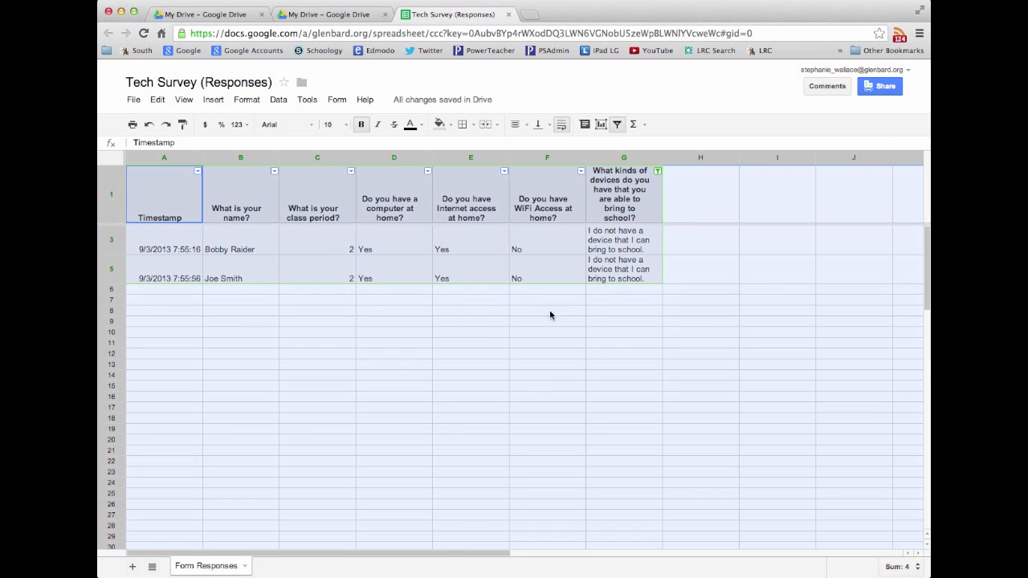
click(657, 171)
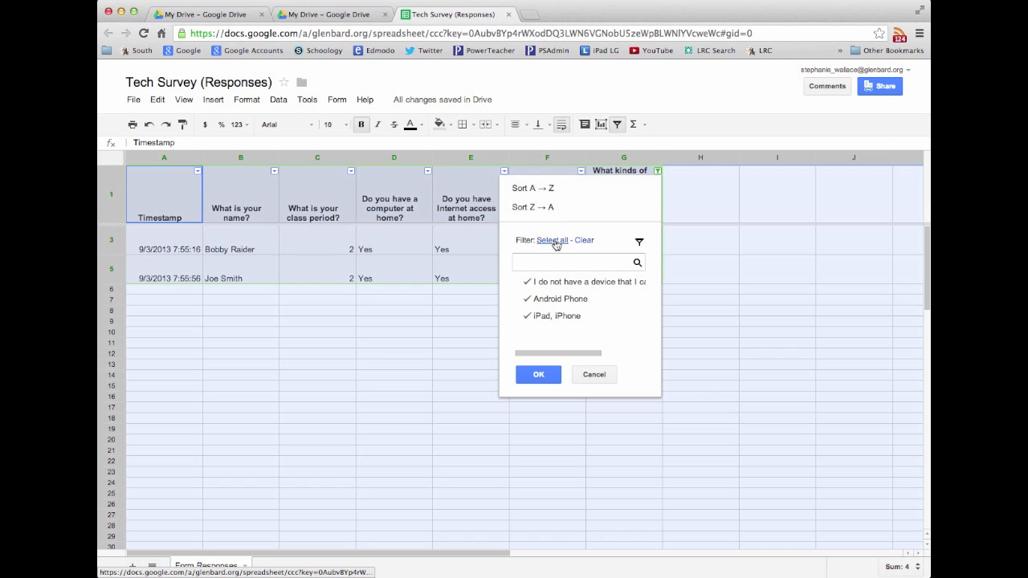
click(539, 375)
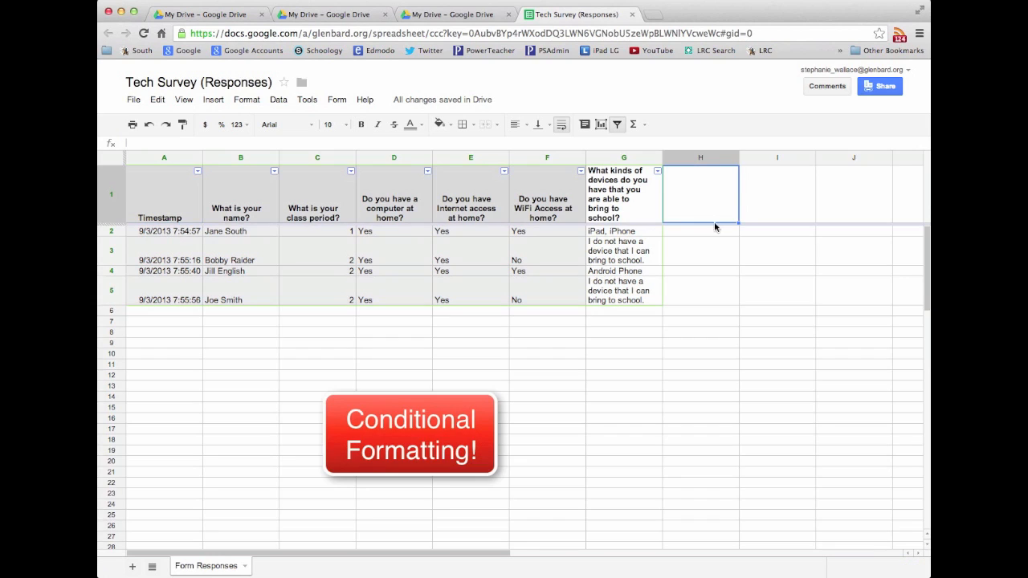
Add a conditional formatting rule giving column G cells containing 'I do' an orange background.
click(424, 378)
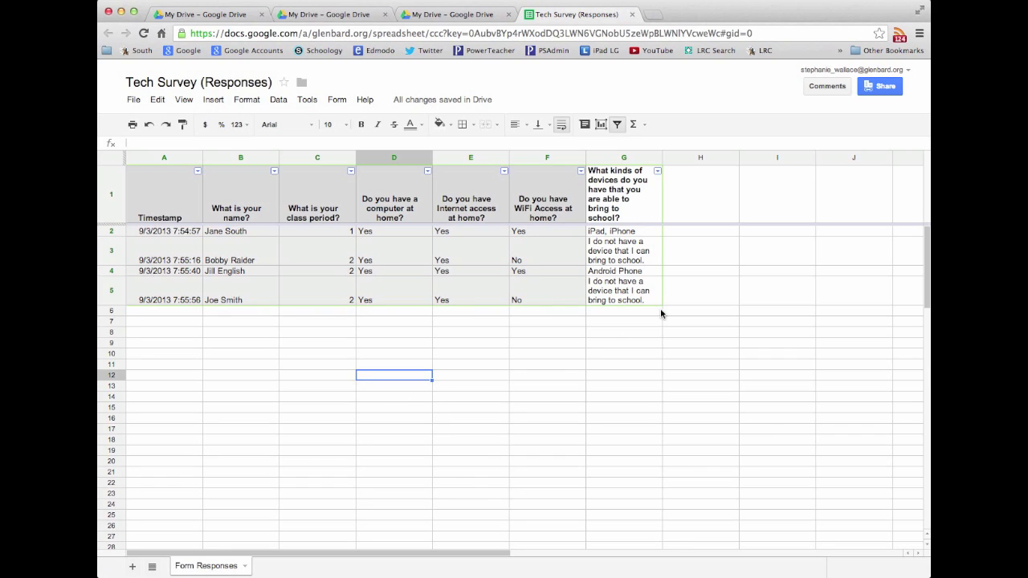
click(610, 156)
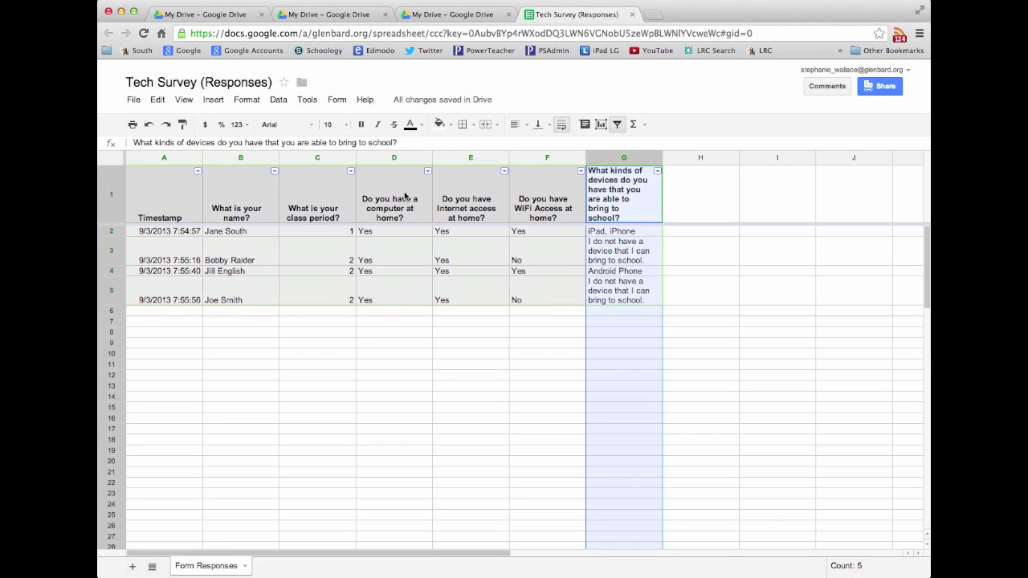
click(246, 101)
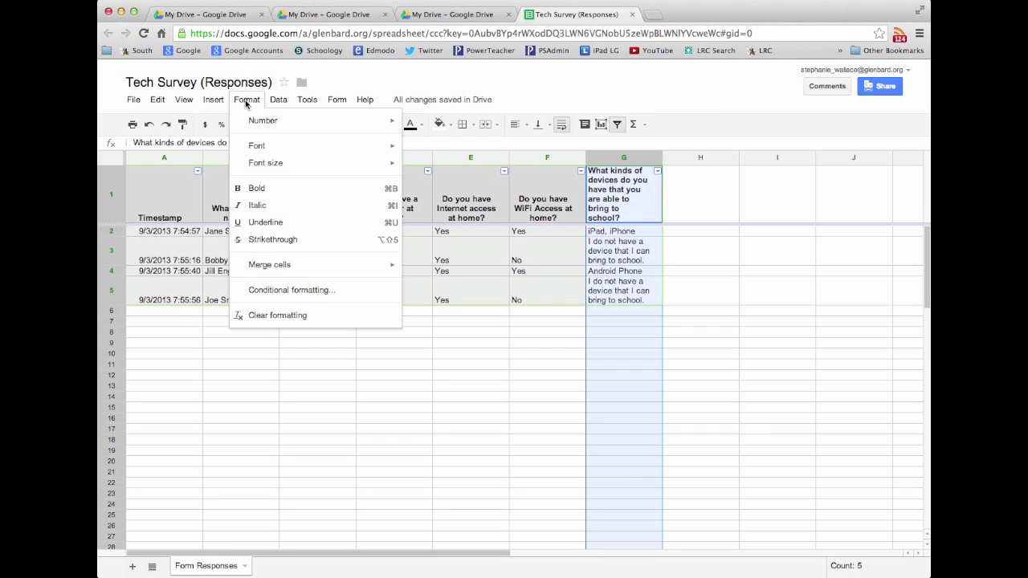
click(293, 291)
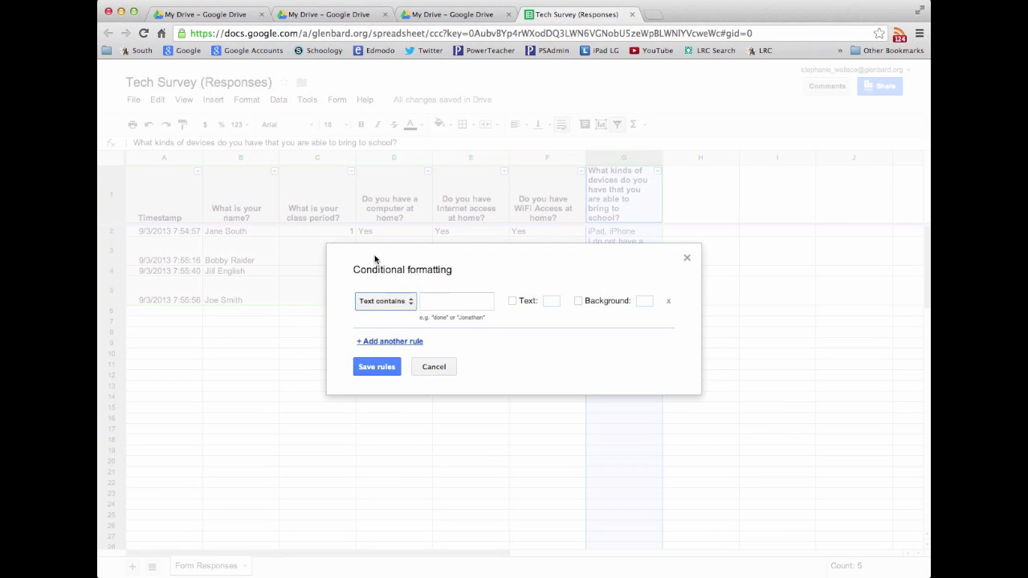
click(441, 304)
text(I do)
click(577, 301)
click(674, 337)
click(374, 369)
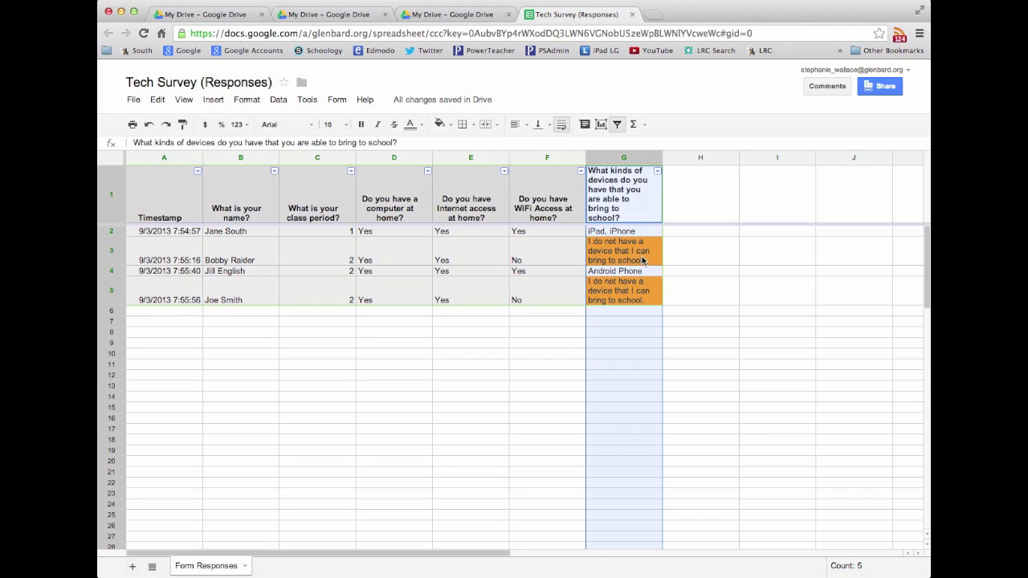
Add a conditional formatting rule giving column F cells containing 'No' a yellow background.
click(532, 157)
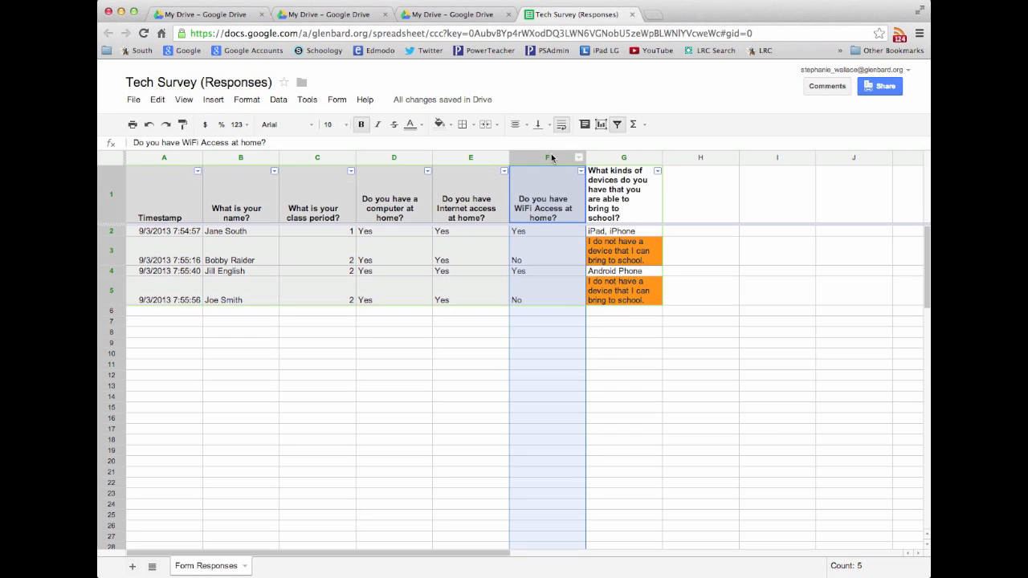
click(245, 100)
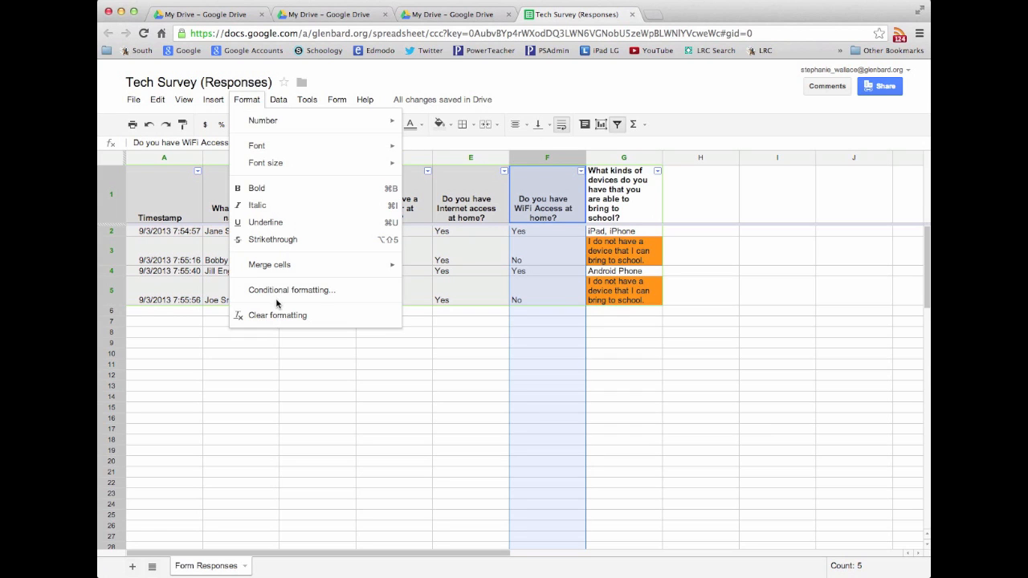
click(277, 292)
click(387, 301)
click(389, 298)
text(No)
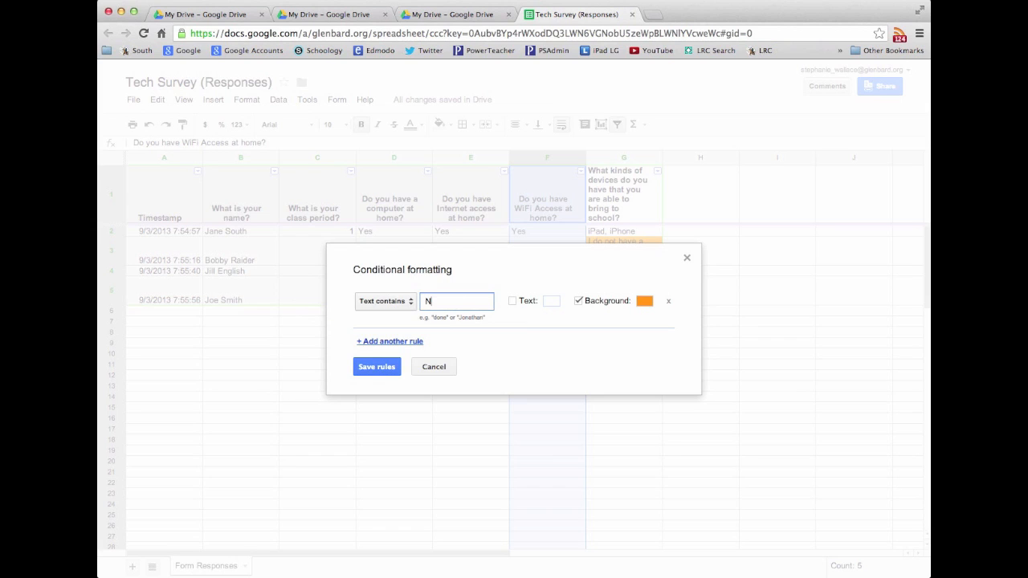
click(646, 303)
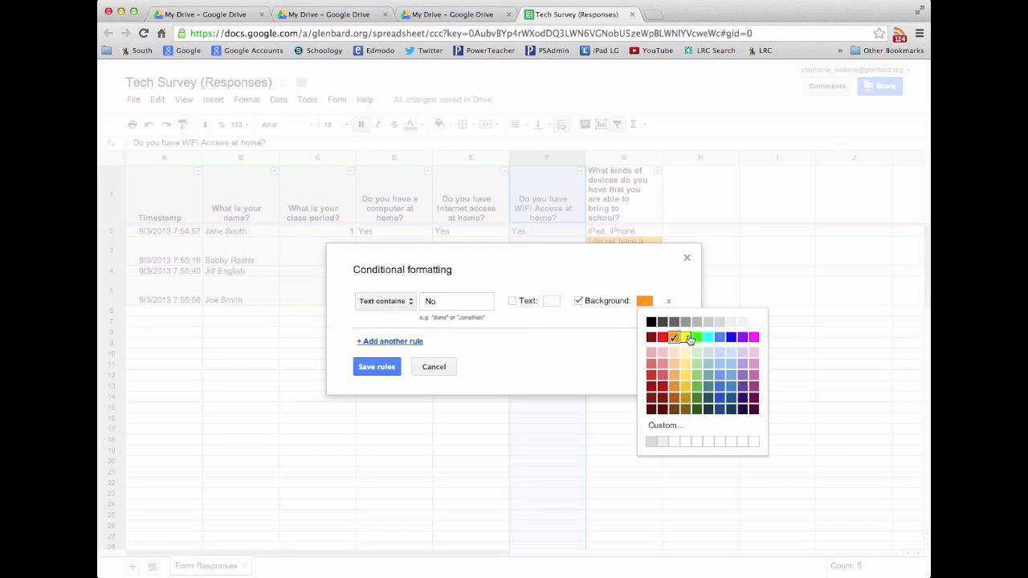
click(686, 338)
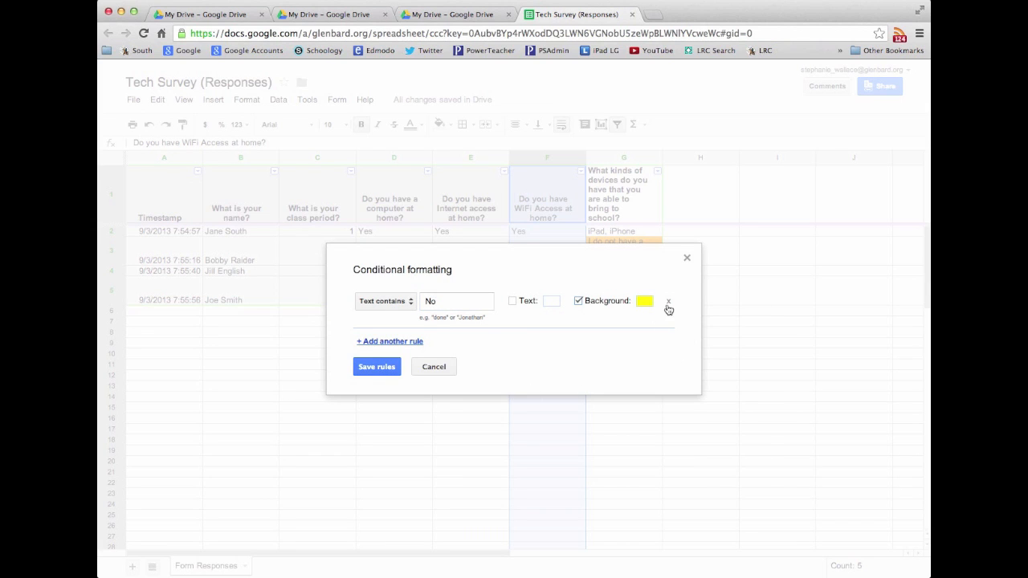
click(376, 366)
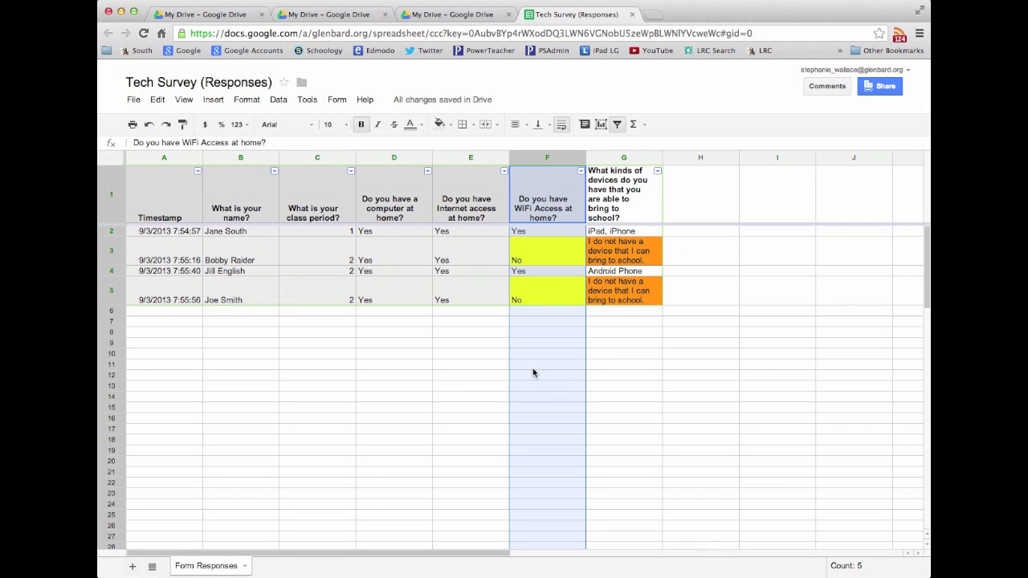
click(484, 367)
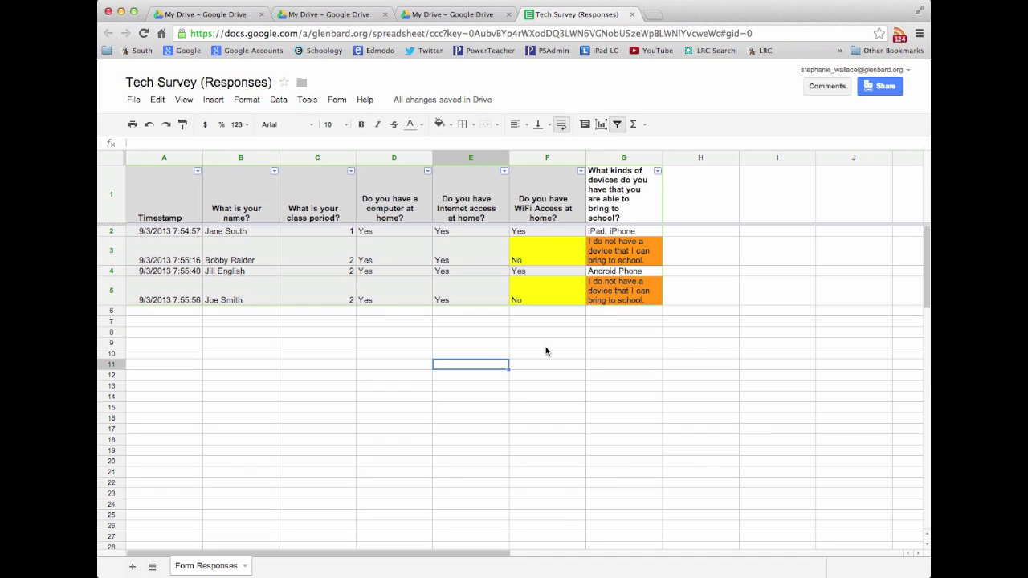
click(800, 442)
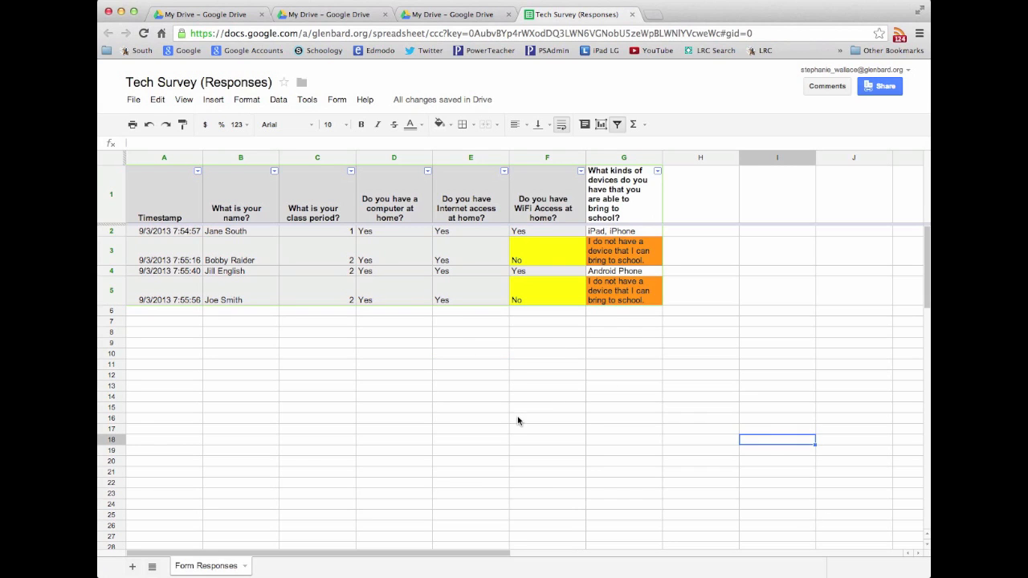
click(385, 160)
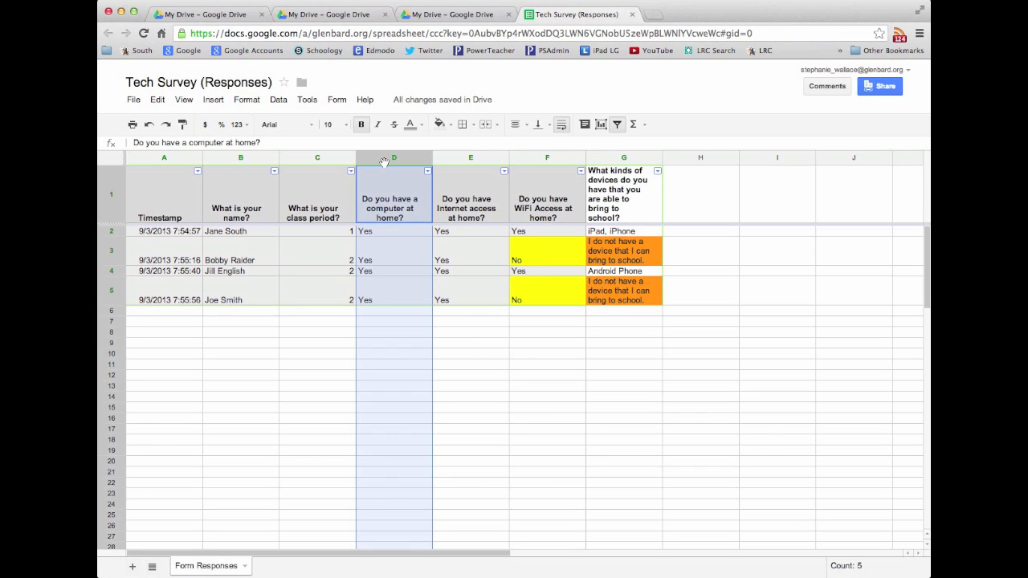